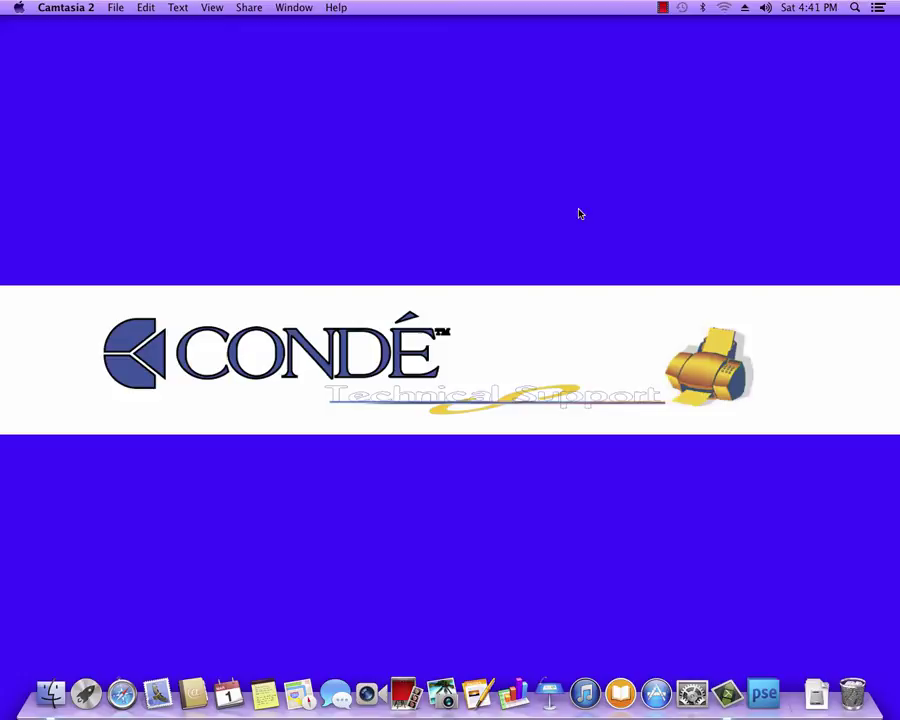
# Step: Click the Condé desktop so Finder becomes the active application
pyautogui.click(328, 230)
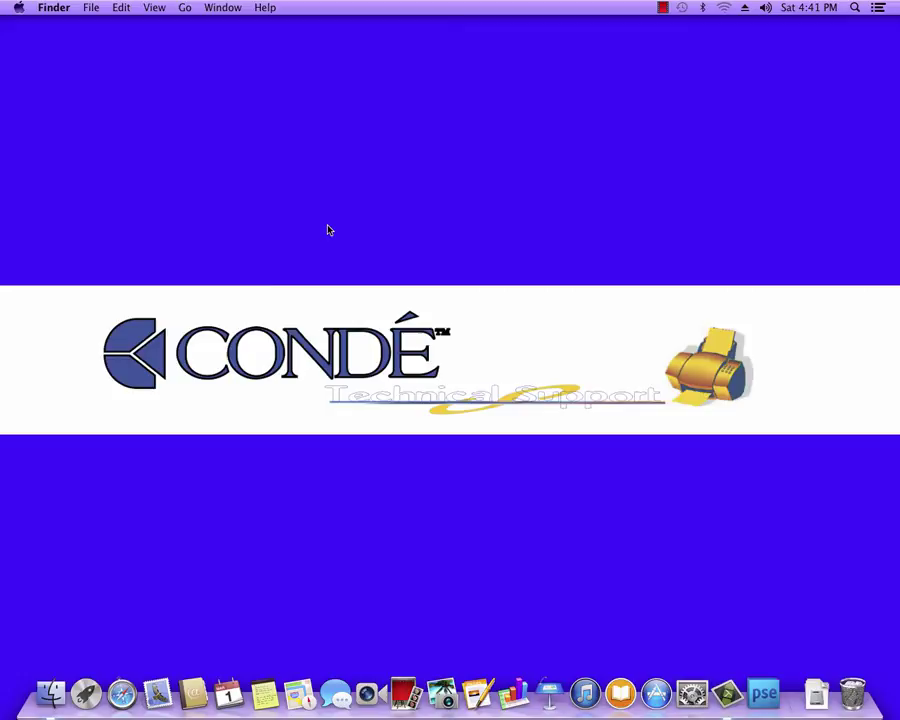
# Step: Open a new Finder window and go to the root folder '/' of the startup disk
pyautogui.click(89, 9)
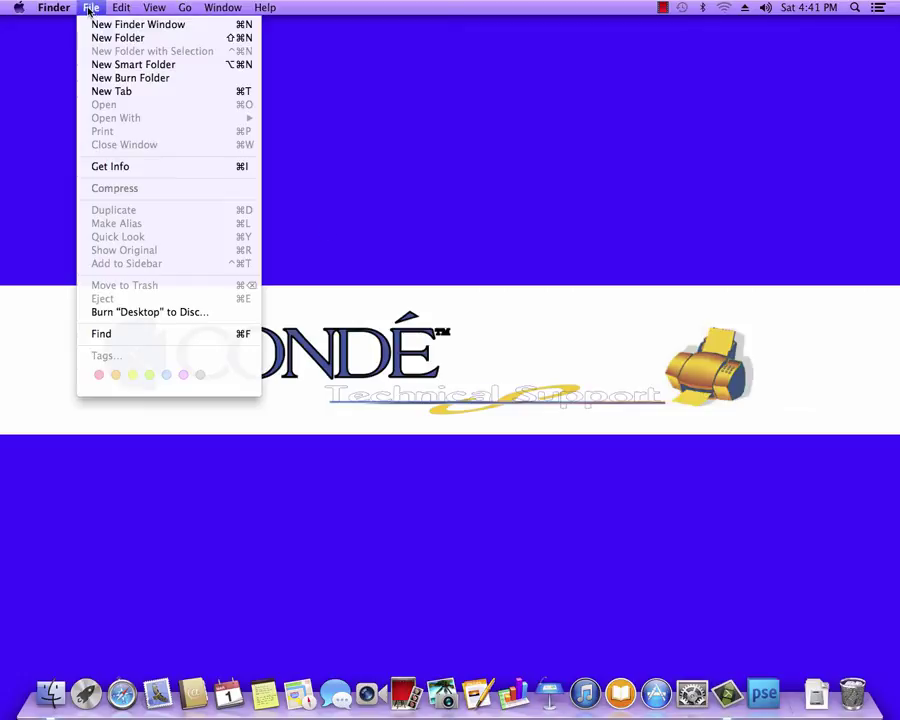
pyautogui.click(100, 24)
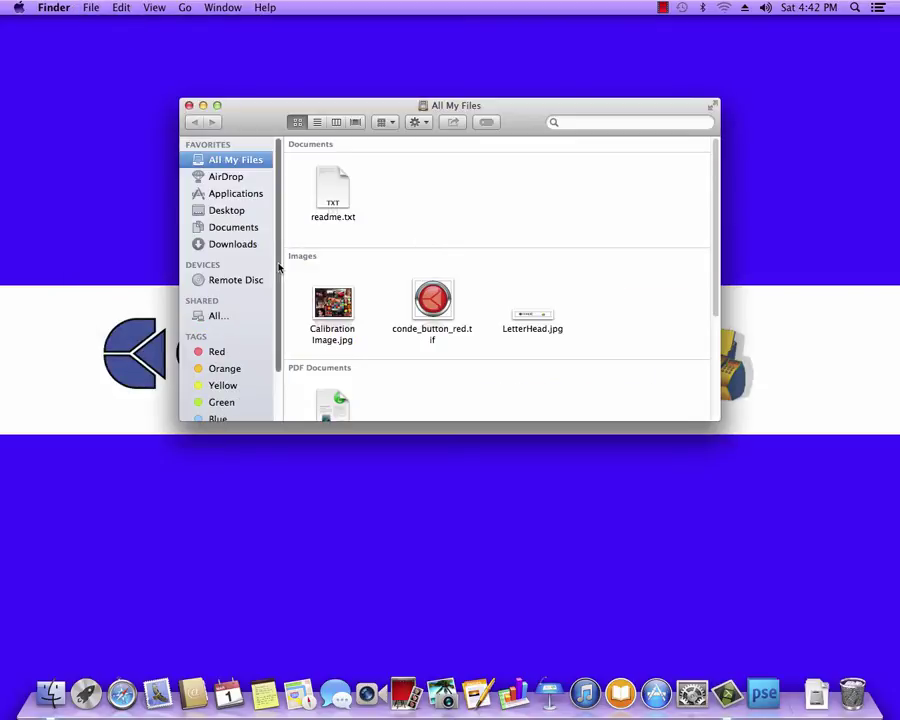
pyautogui.click(185, 10)
pyautogui.click(225, 249)
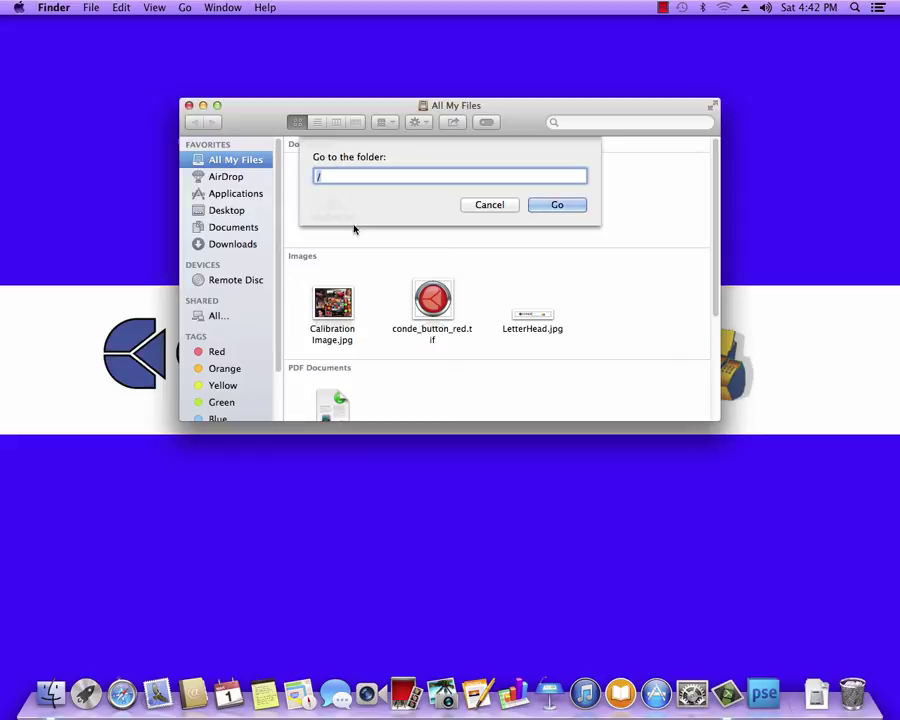
pyautogui.click(554, 207)
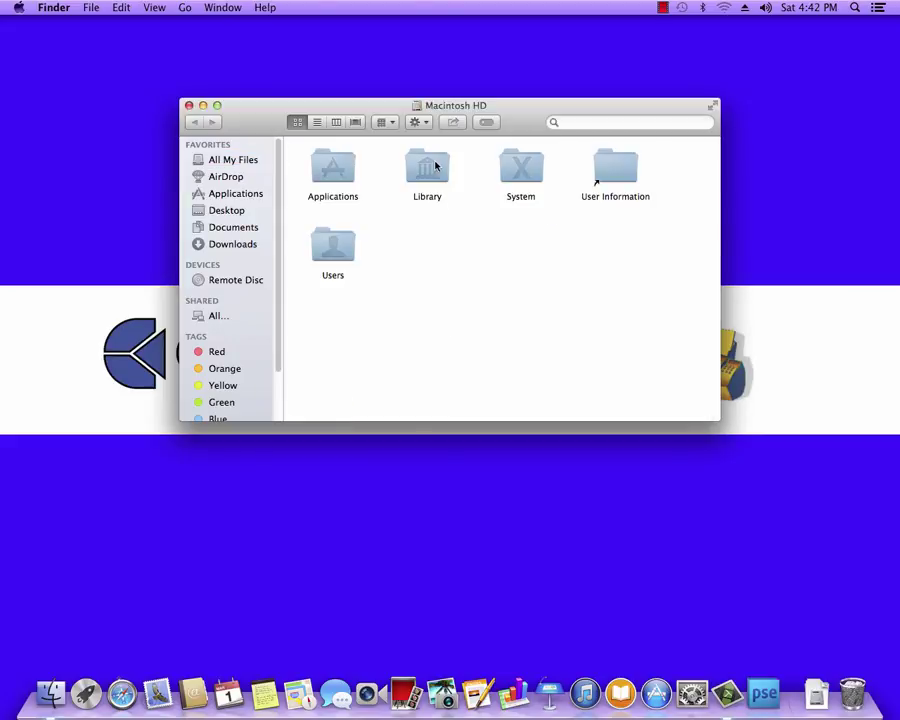
# Step: Open Library > ColorSync > Profiles and select the Ricoh 3110 and Ricoh SG7100 profiles
pyautogui.doubleClick(436, 168)
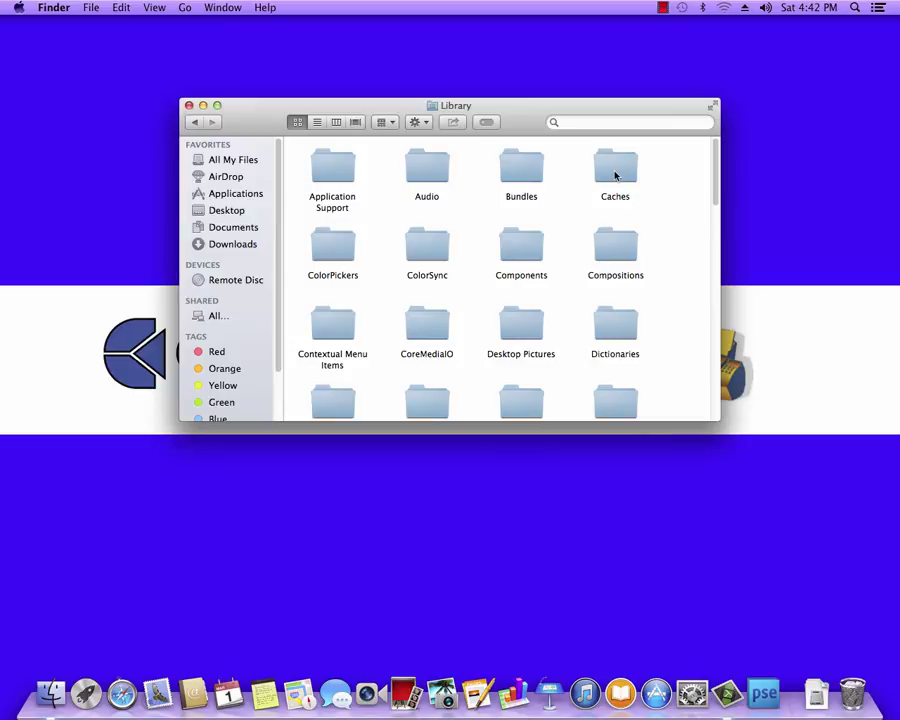
pyautogui.doubleClick(420, 256)
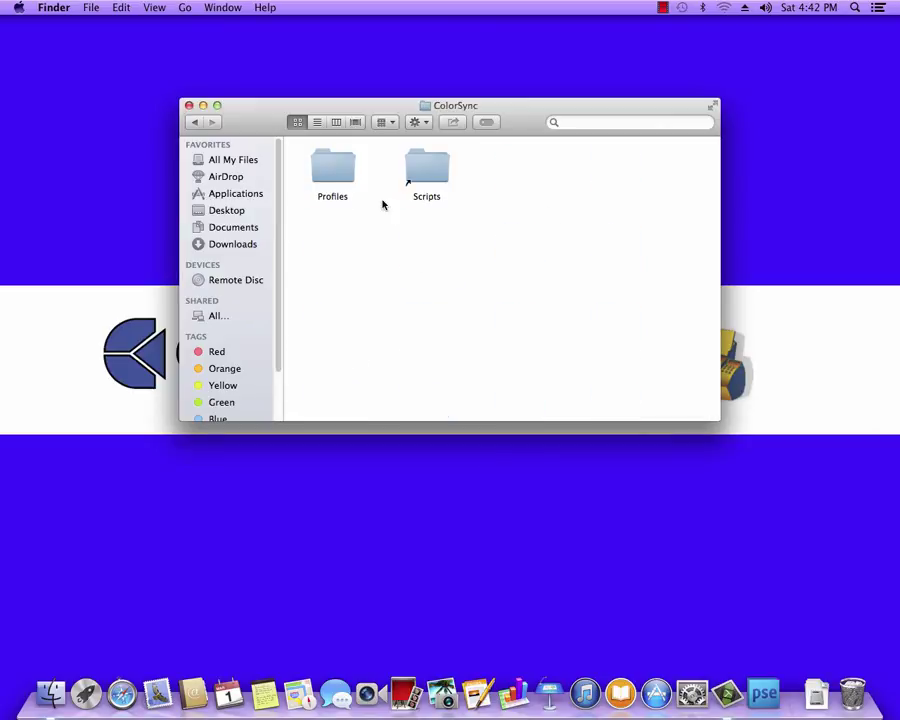
pyautogui.doubleClick(343, 175)
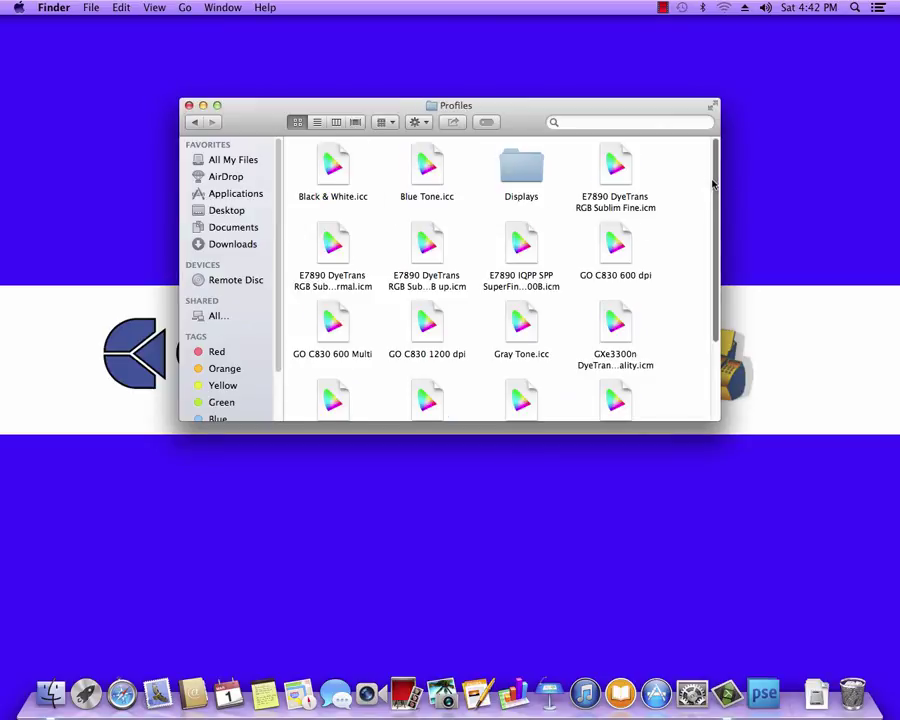
pyautogui.moveTo(713, 183); pyautogui.dragTo(713, 287)
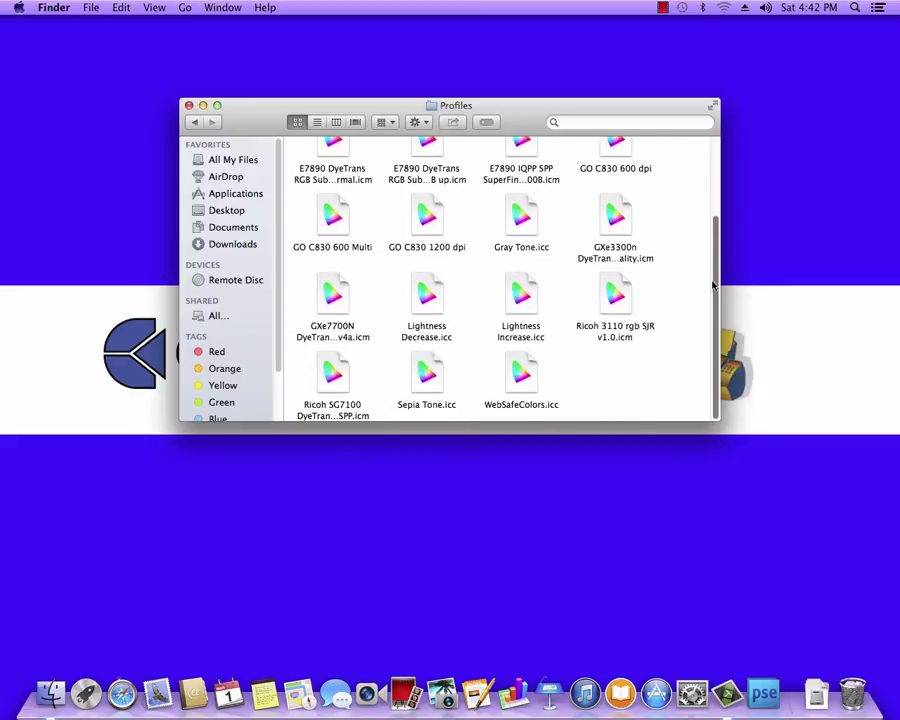
pyautogui.click(602, 336)
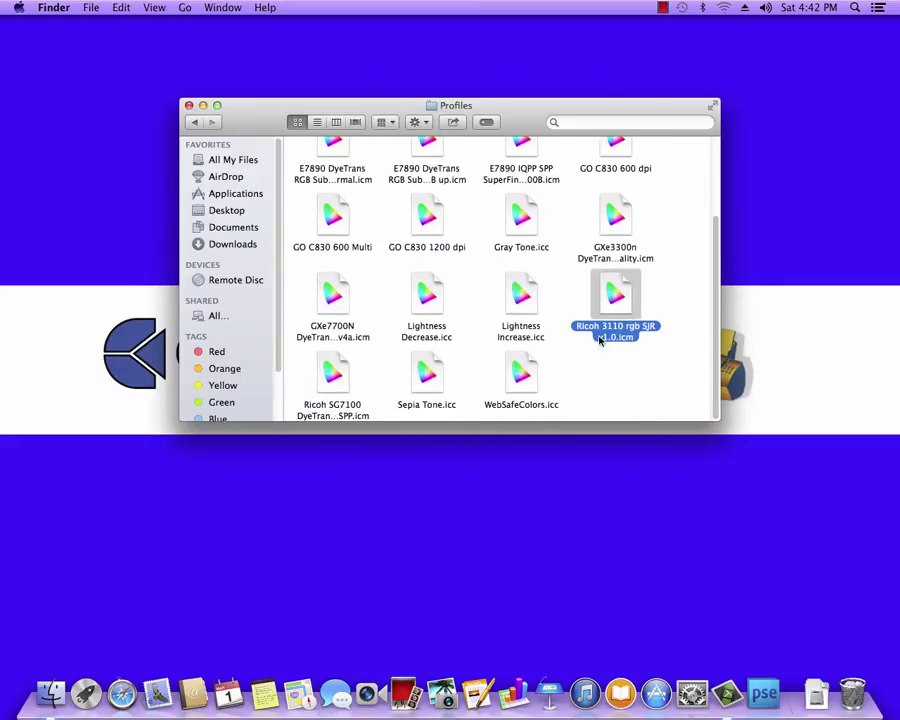
pyautogui.click(336, 375)
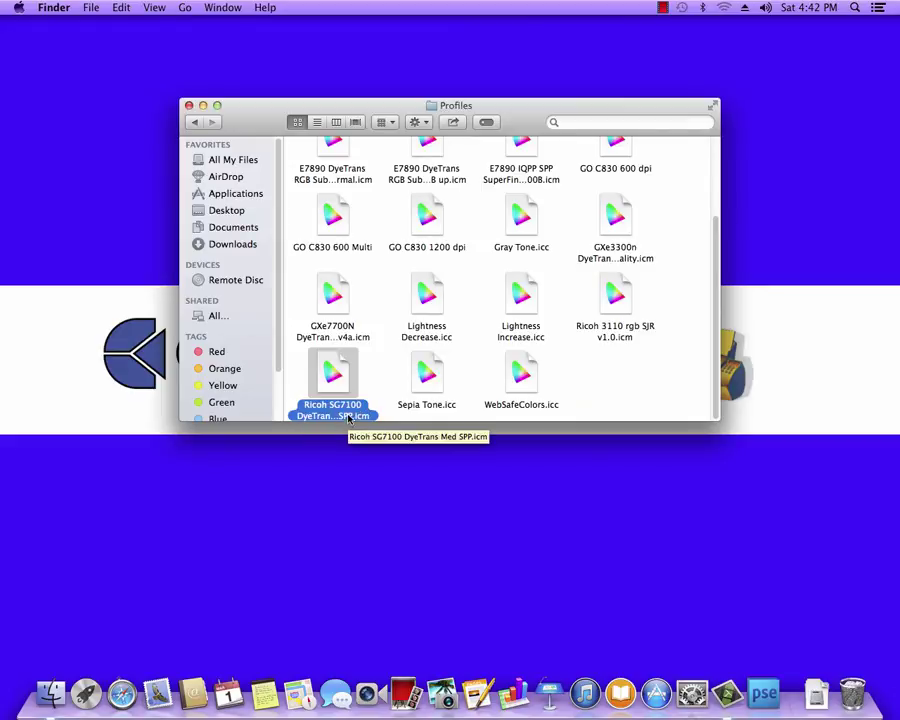
# Step: Minimize the Profiles window and go to the PartnerNet login page in Safari
pyautogui.click(202, 104)
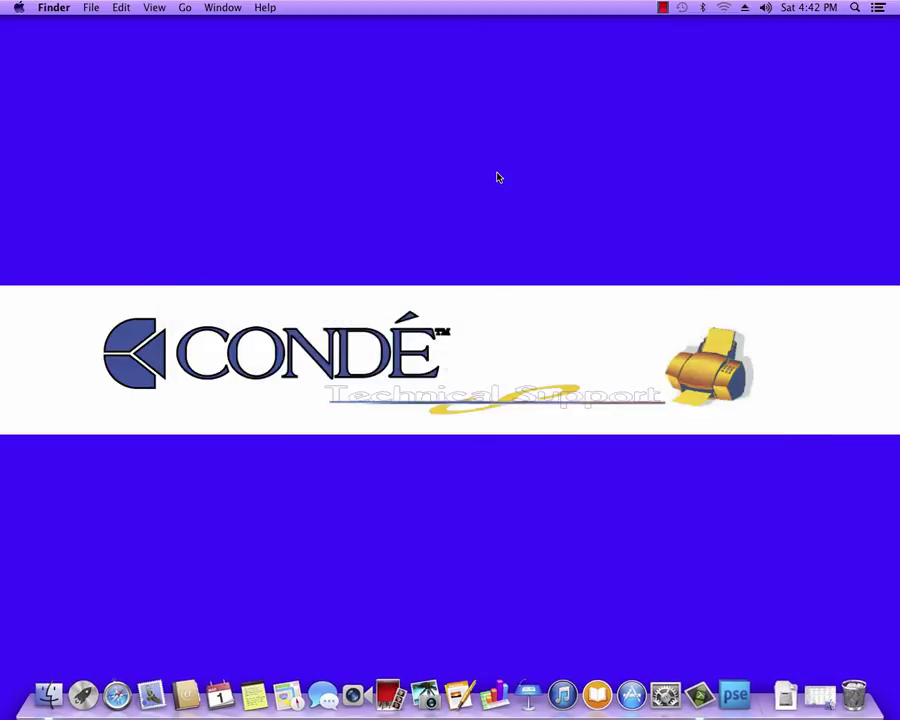
pyautogui.click(117, 694)
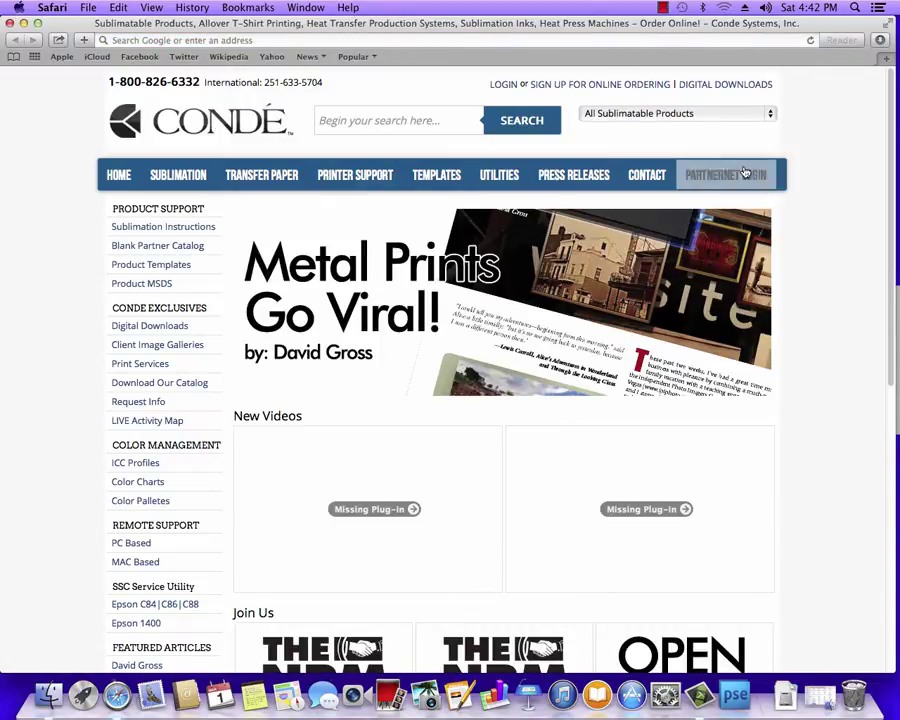
pyautogui.click(745, 174)
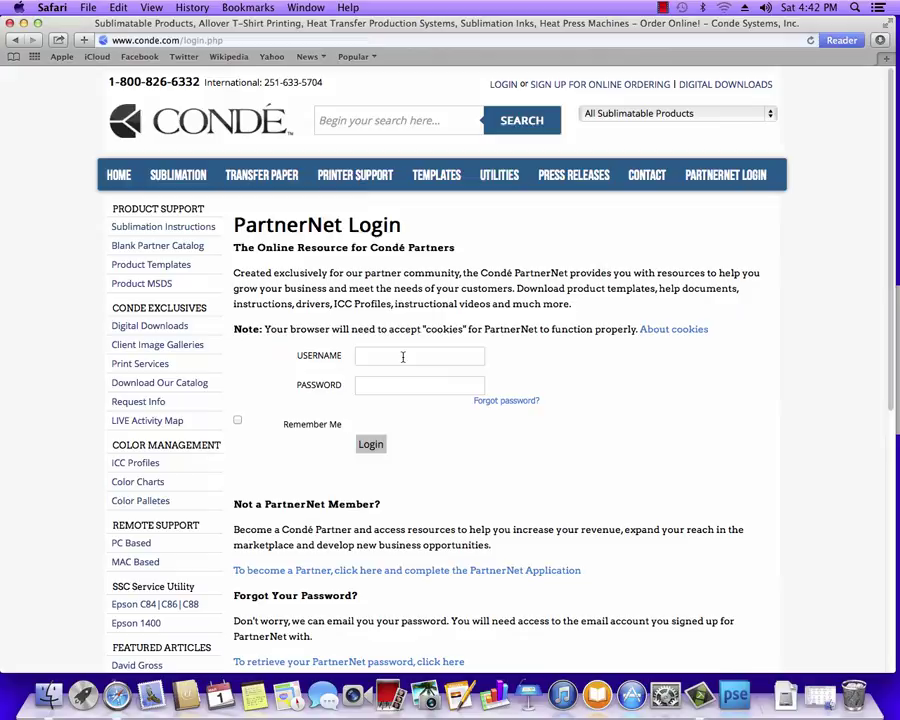
# Step: Log in with the account username and password, declining to save the password
pyautogui.click(403, 357)
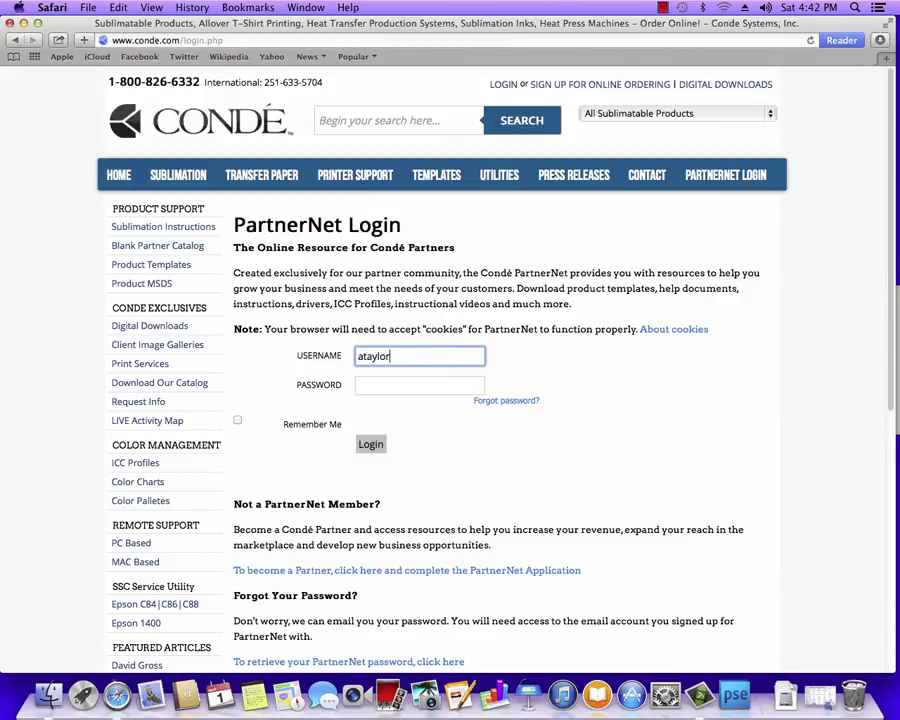
pyautogui.press('Tab')
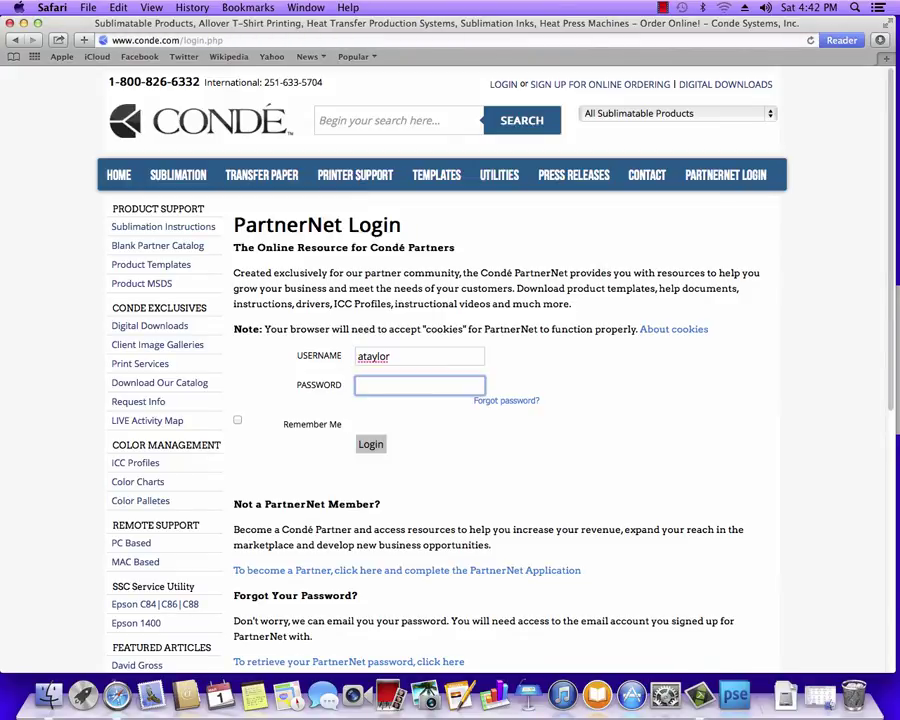
pyautogui.write('••••••')
pyautogui.click(368, 443)
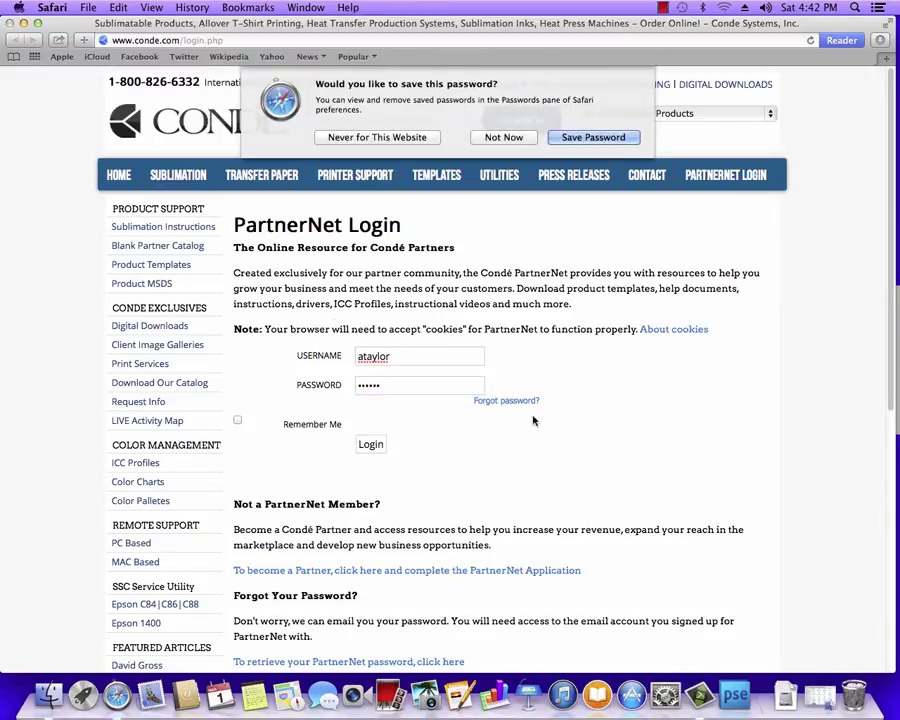
pyautogui.click(513, 137)
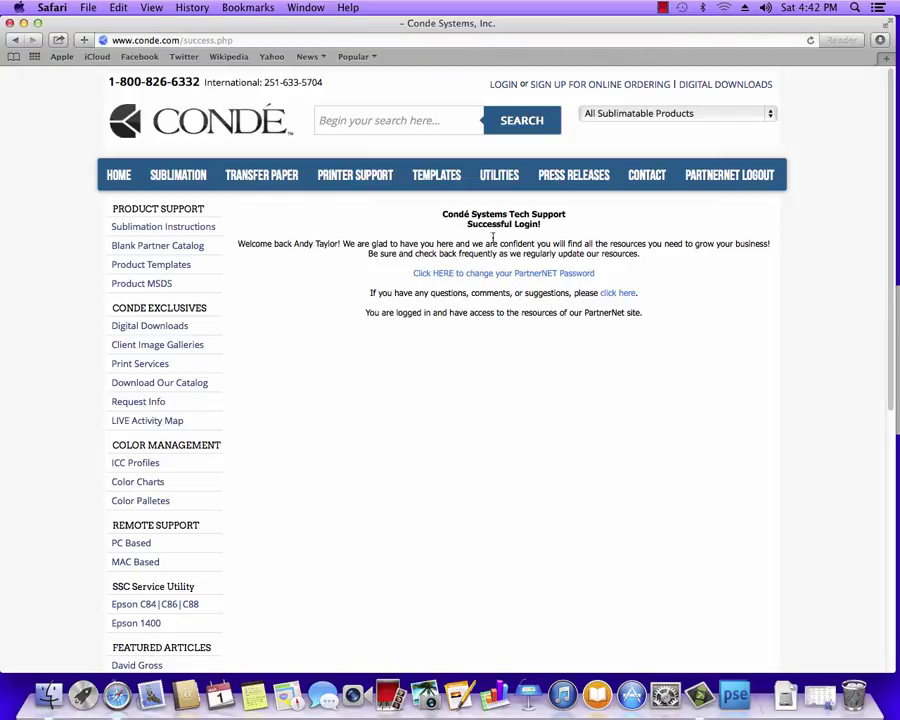
# Step: Go to Printer Support > Ricoh Printers > Ricoh SG 7100DN > Printer Driver - MAC
pyautogui.moveTo(345, 182)
pyautogui.moveTo(351, 205)
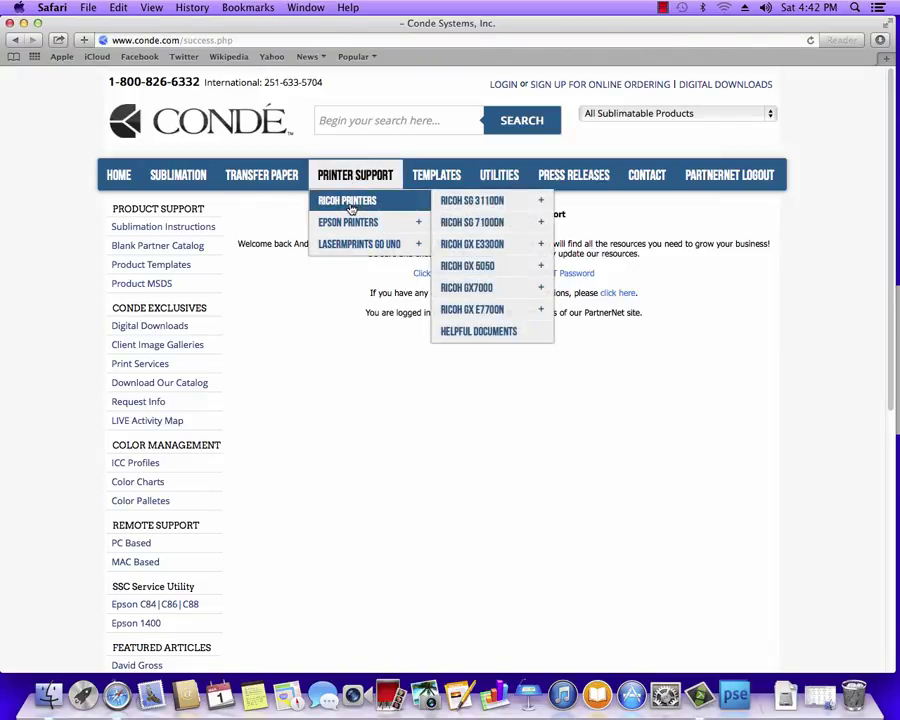
pyautogui.moveTo(490, 223)
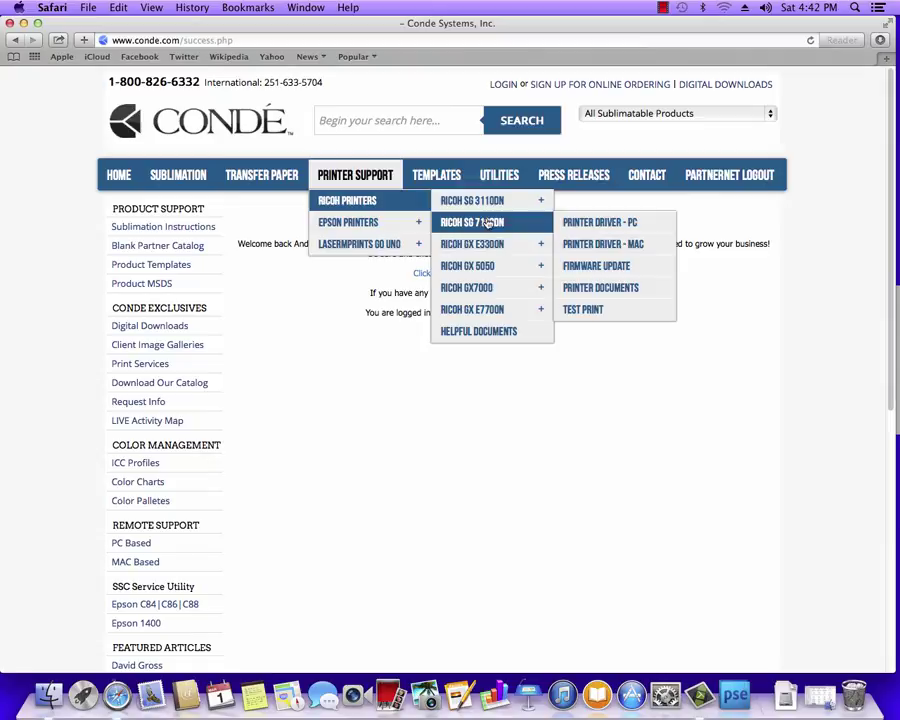
pyautogui.click(617, 244)
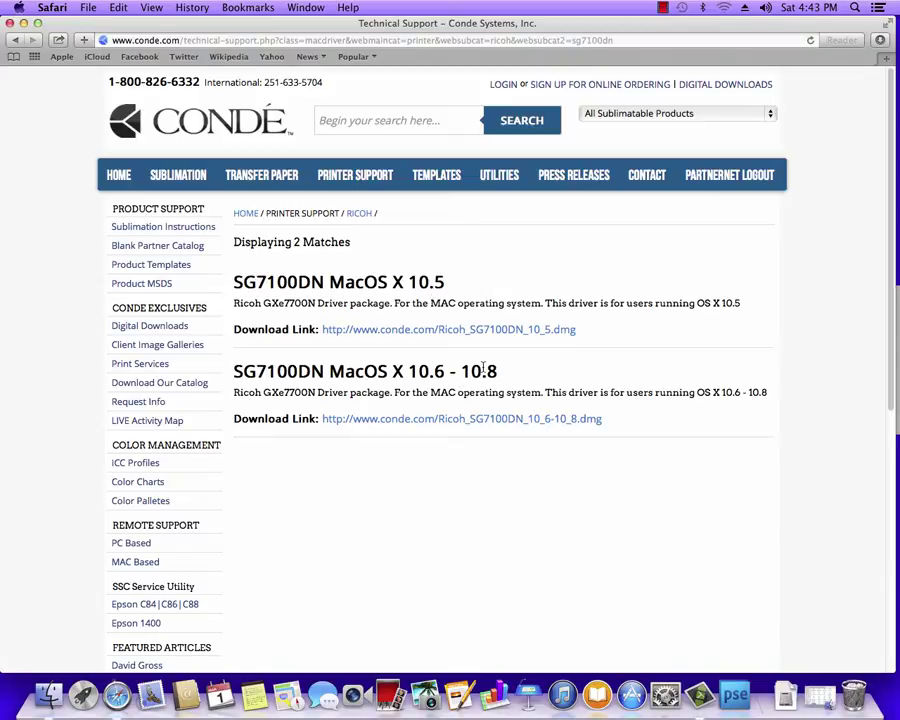
# Step: Check the OS X version in About This Mac, then download the 10.6 - 10.8 driver
pyautogui.click(15, 12)
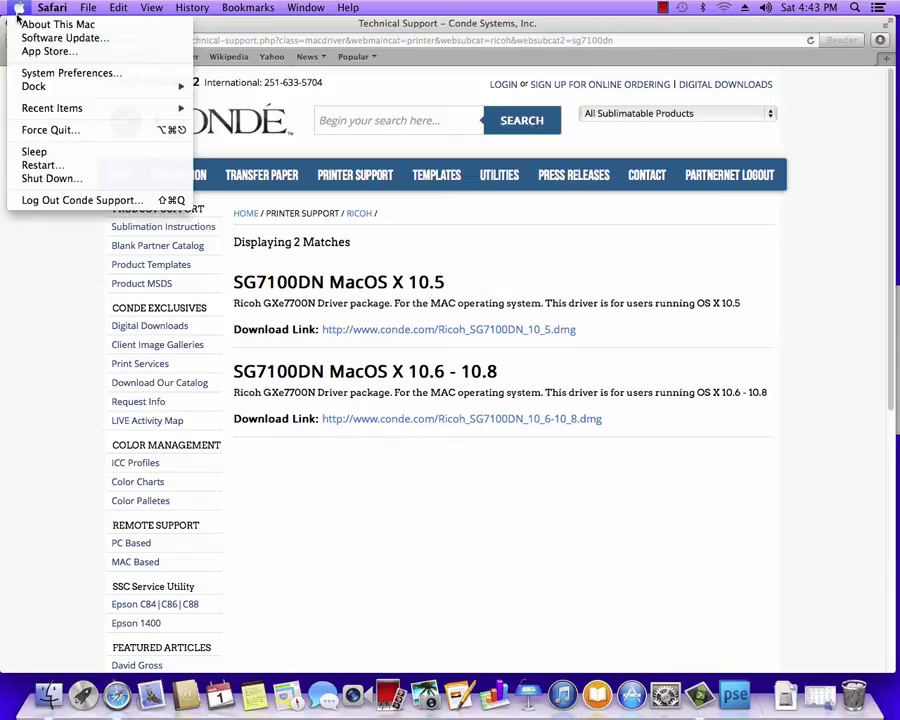
pyautogui.click(25, 30)
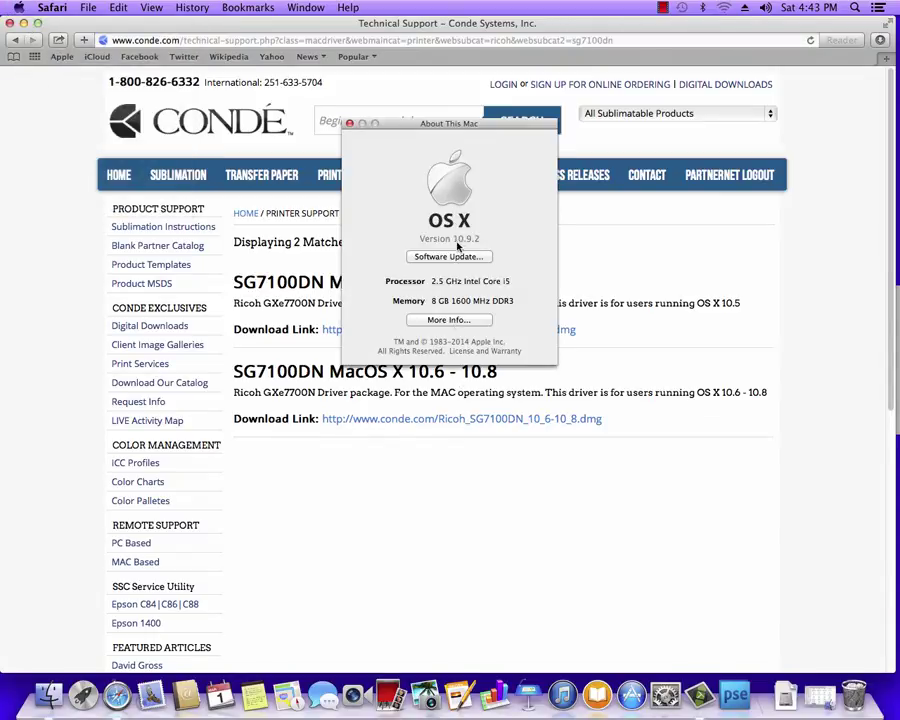
pyautogui.click(349, 123)
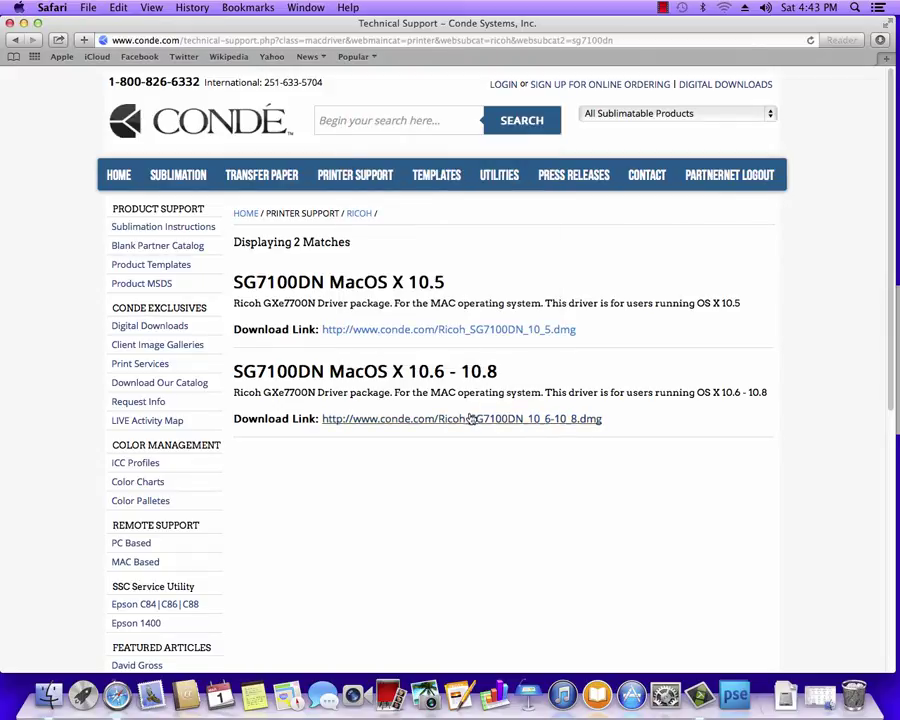
pyautogui.click(478, 424)
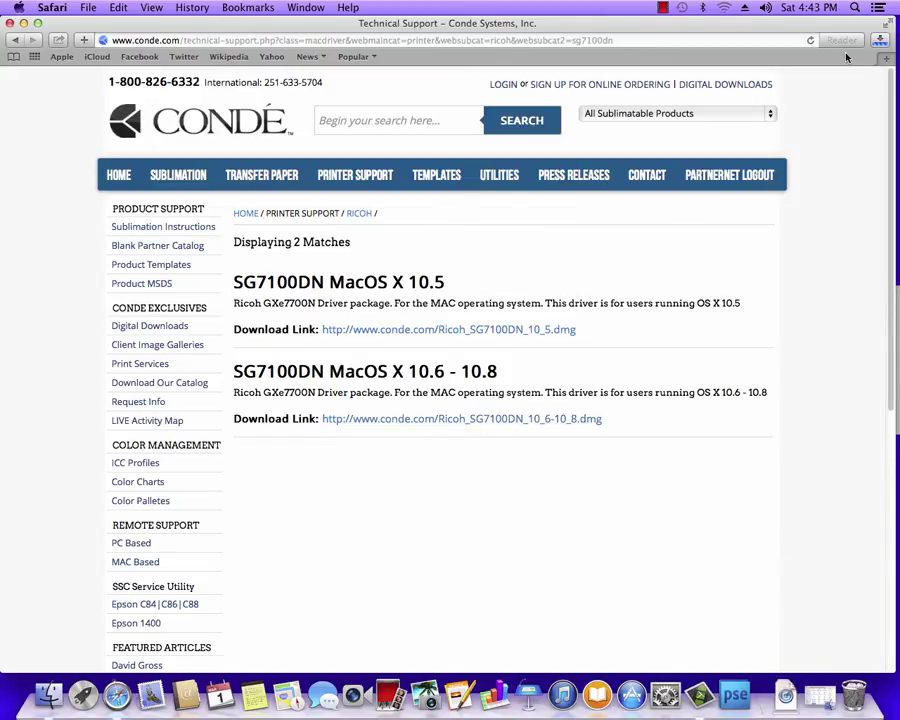
# Step: Show Safari's downloads list to confirm the 7.5 MB Ricoh SG7100DN driver image finished
pyautogui.click(880, 42)
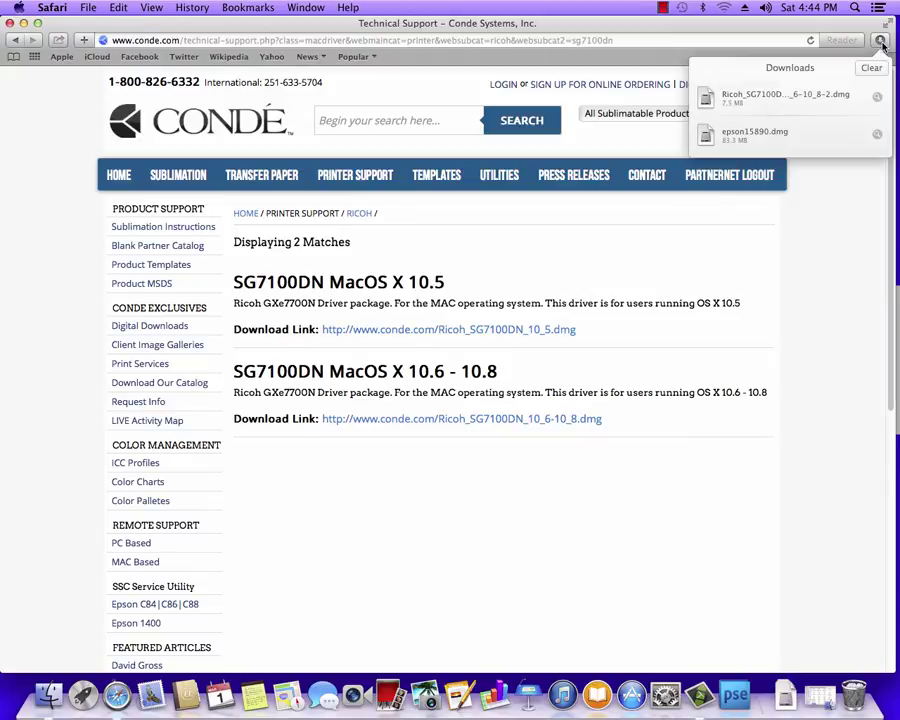
# Step: Open the downloaded Ricoh driver disk image and launch its installer package
pyautogui.click(752, 105)
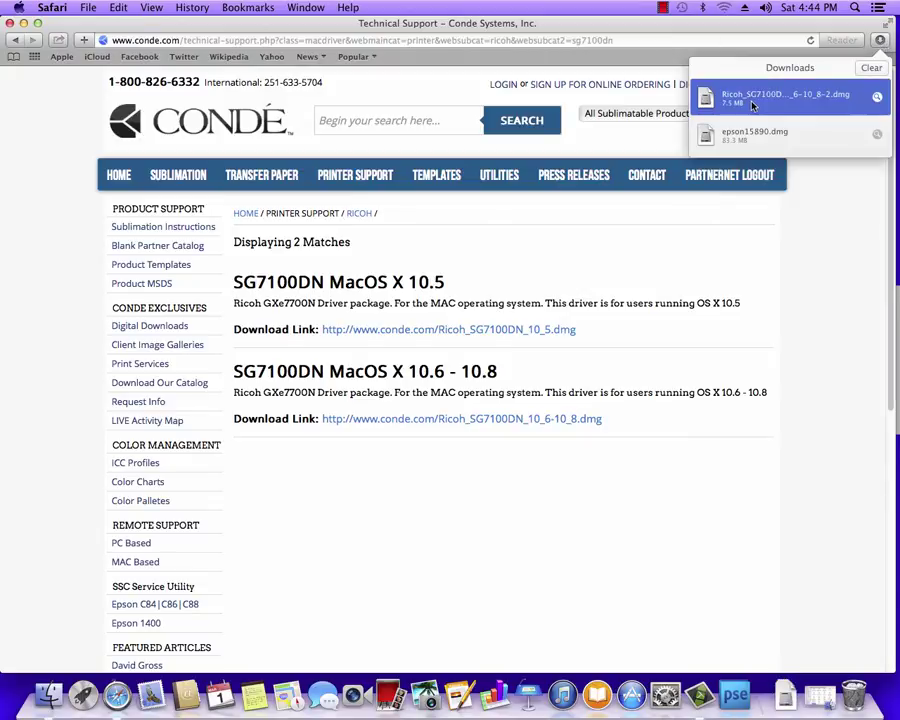
pyautogui.doubleClick(755, 105)
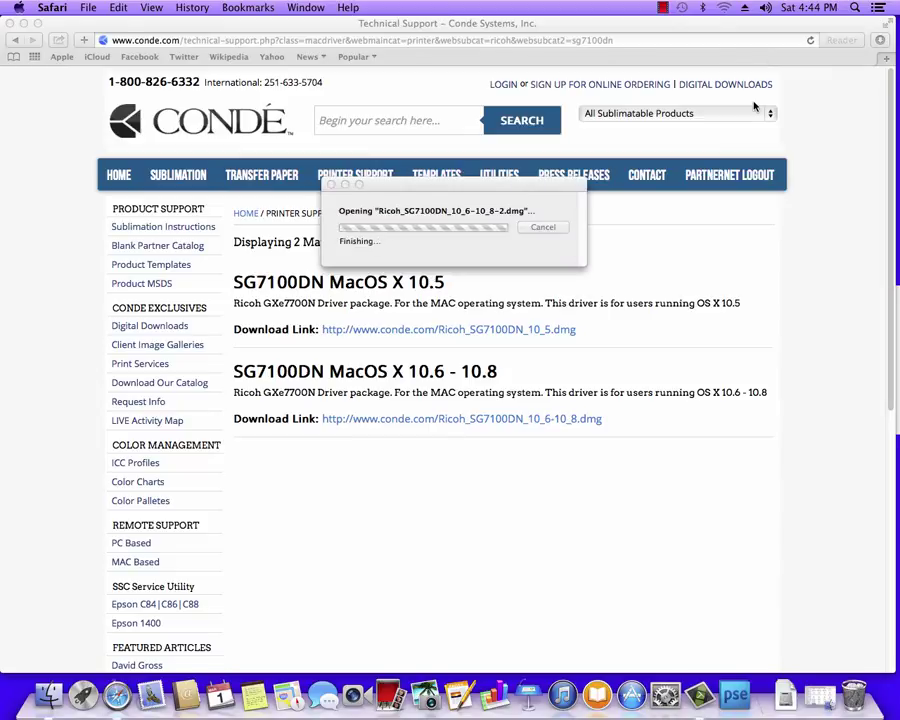
pyautogui.click(385, 185)
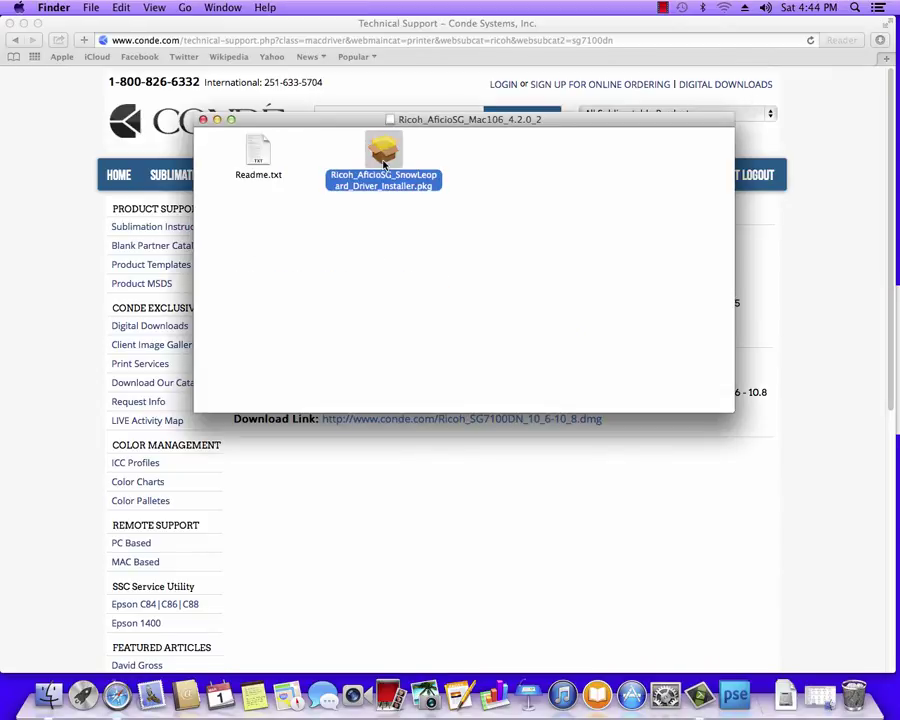
pyautogui.doubleClick(385, 155)
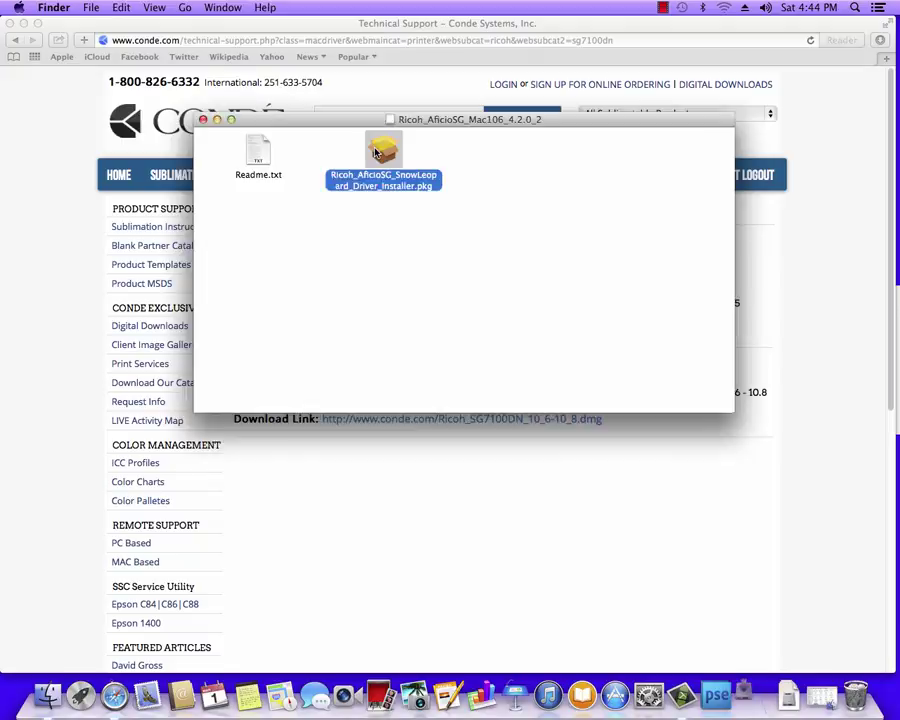
# Step: Agree to the license, install on Macintosh HD with the admin password, and close Installer
pyautogui.click(636, 446)
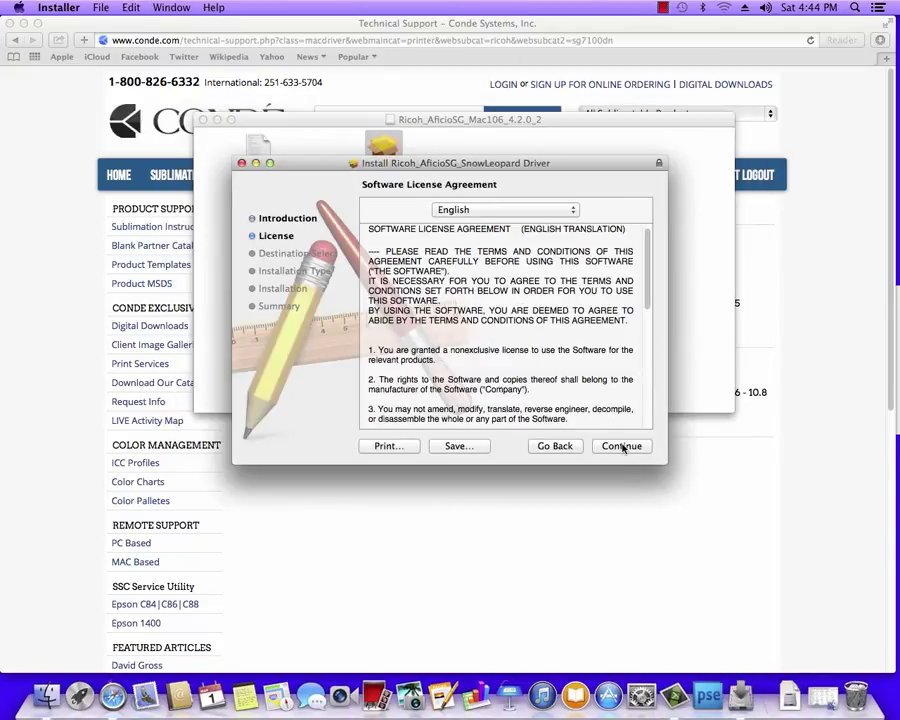
pyautogui.click(622, 446)
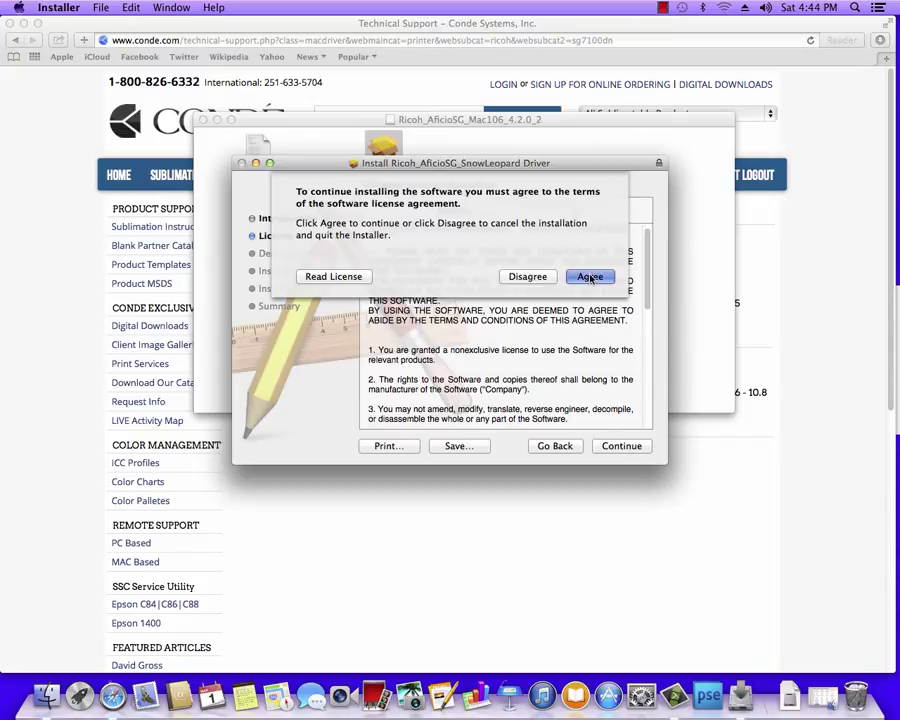
pyautogui.click(590, 277)
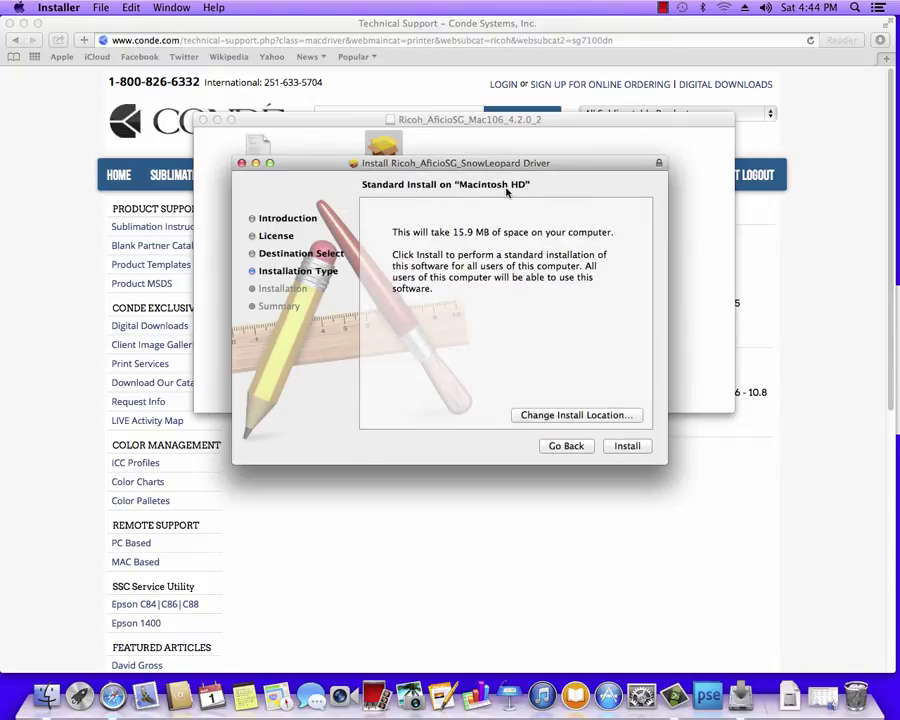
pyautogui.click(634, 449)
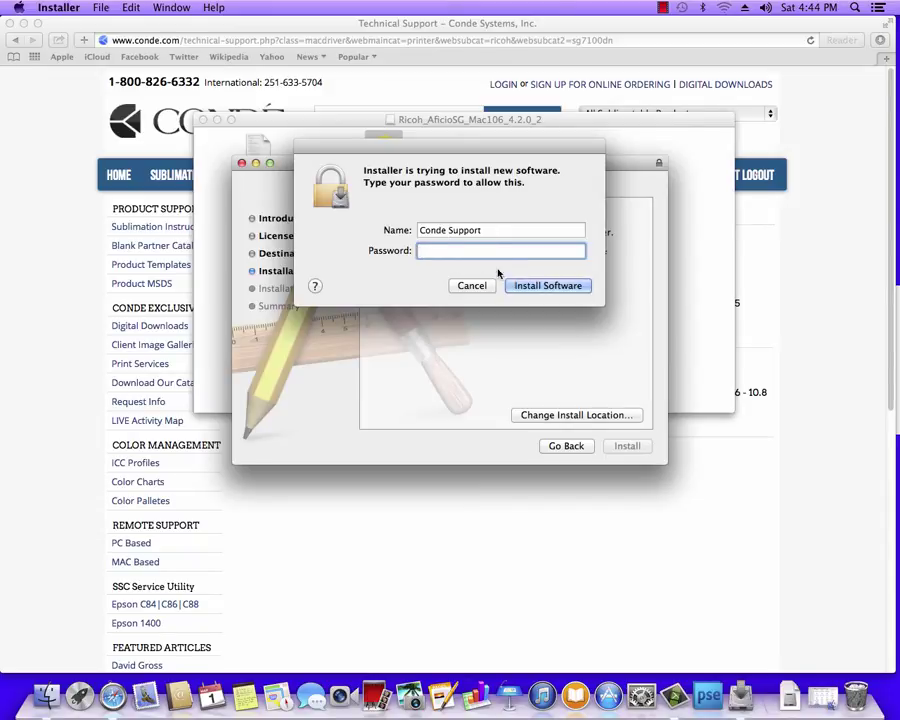
pyautogui.click(550, 285)
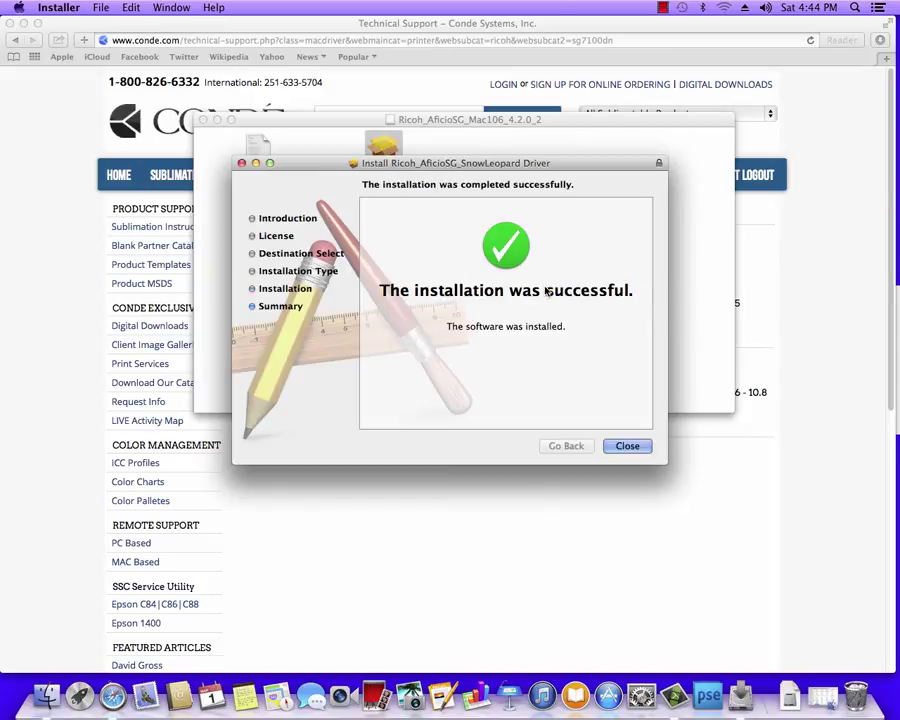
pyautogui.click(626, 449)
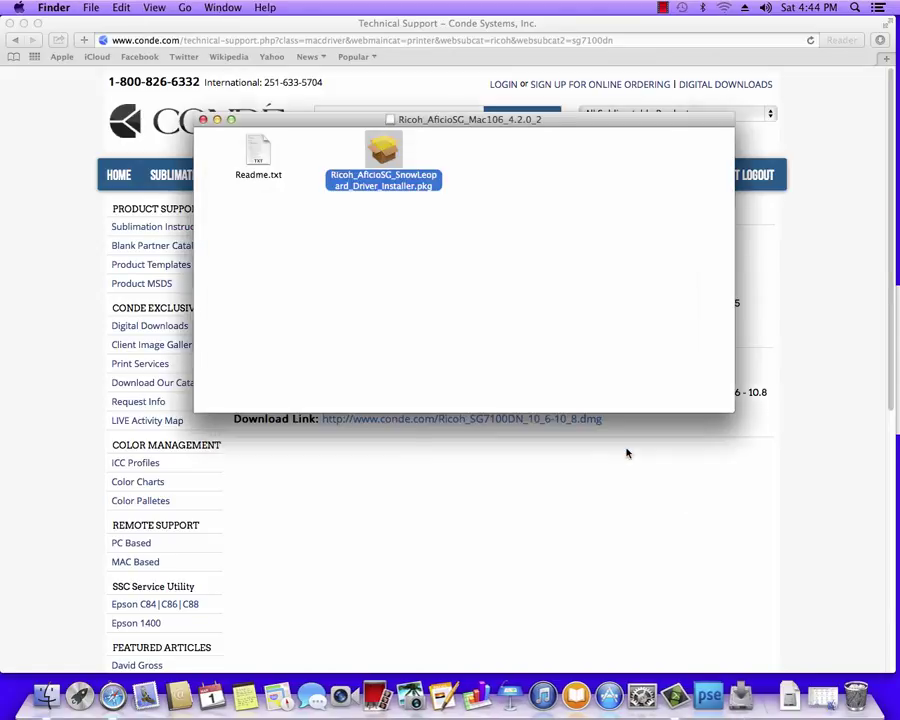
# Step: Close the disk image window and select the SG7100DN printer in Printers & Scanners
pyautogui.click(203, 119)
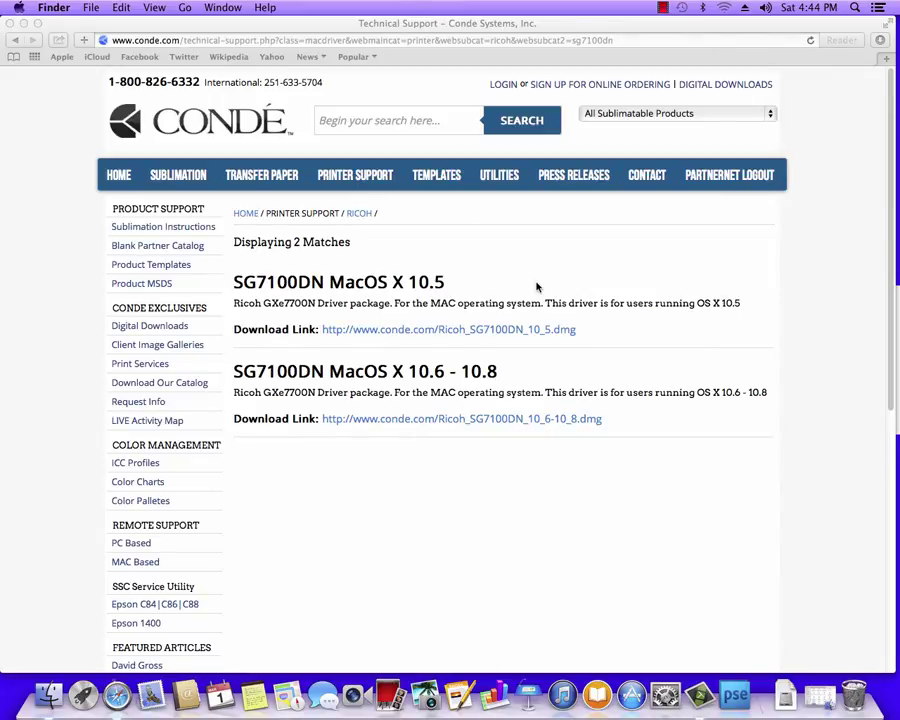
pyautogui.click(19, 8)
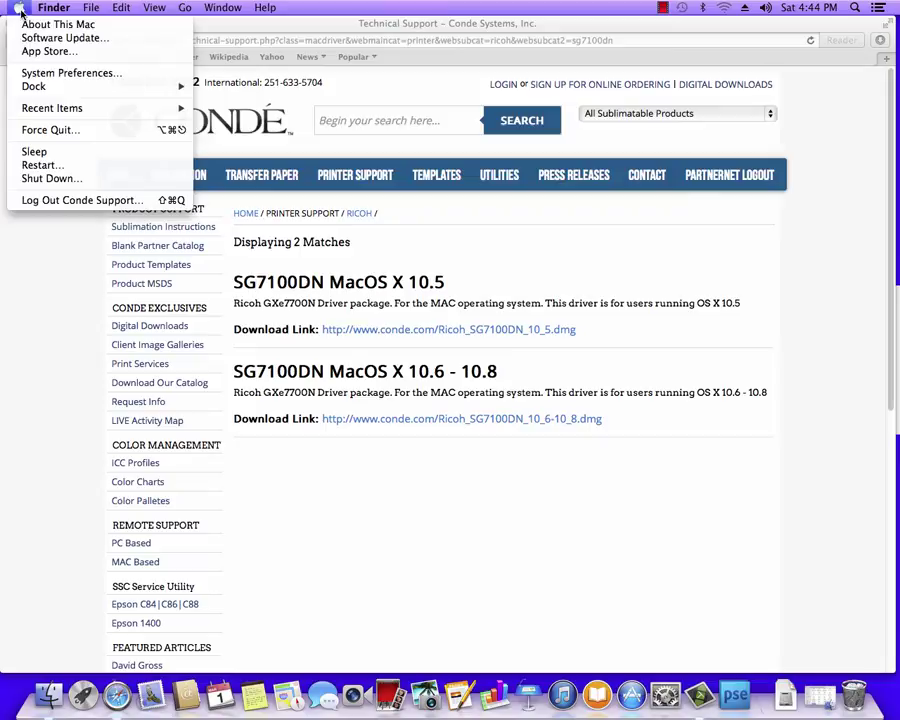
pyautogui.click(35, 77)
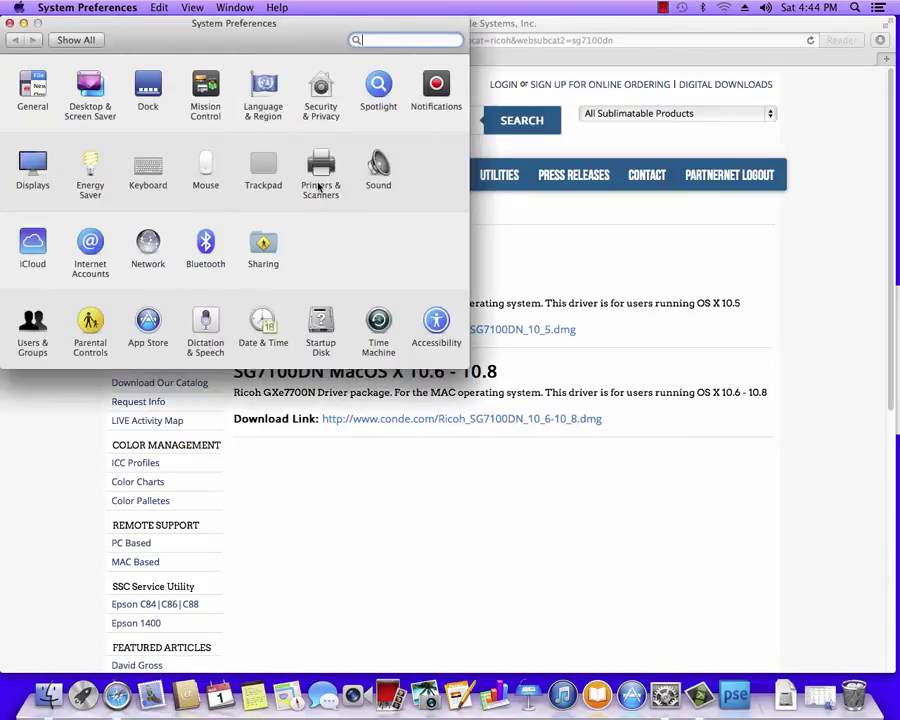
pyautogui.click(320, 188)
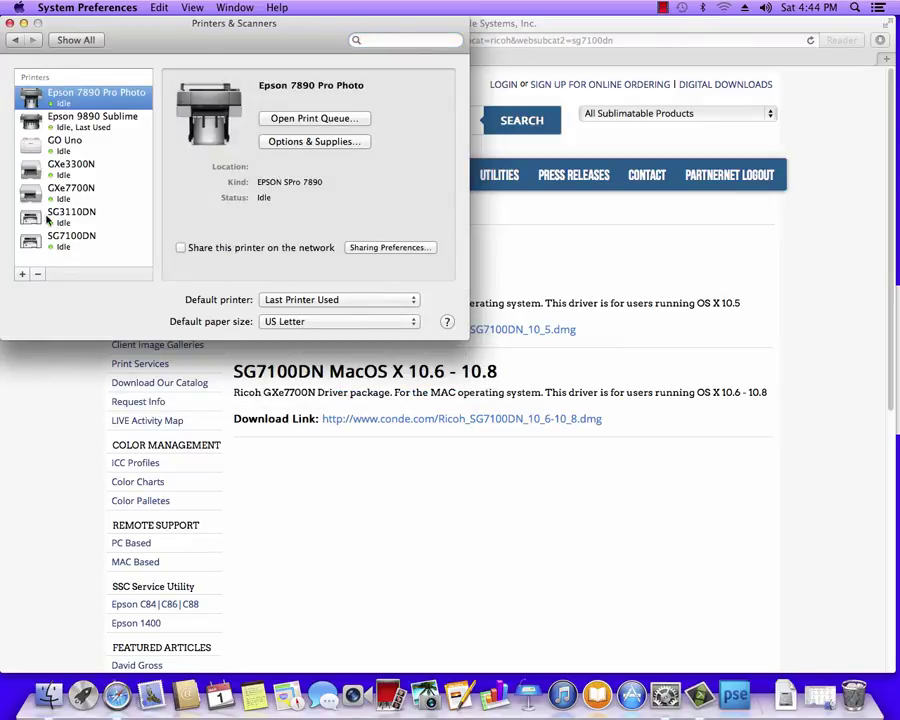
pyautogui.click(72, 241)
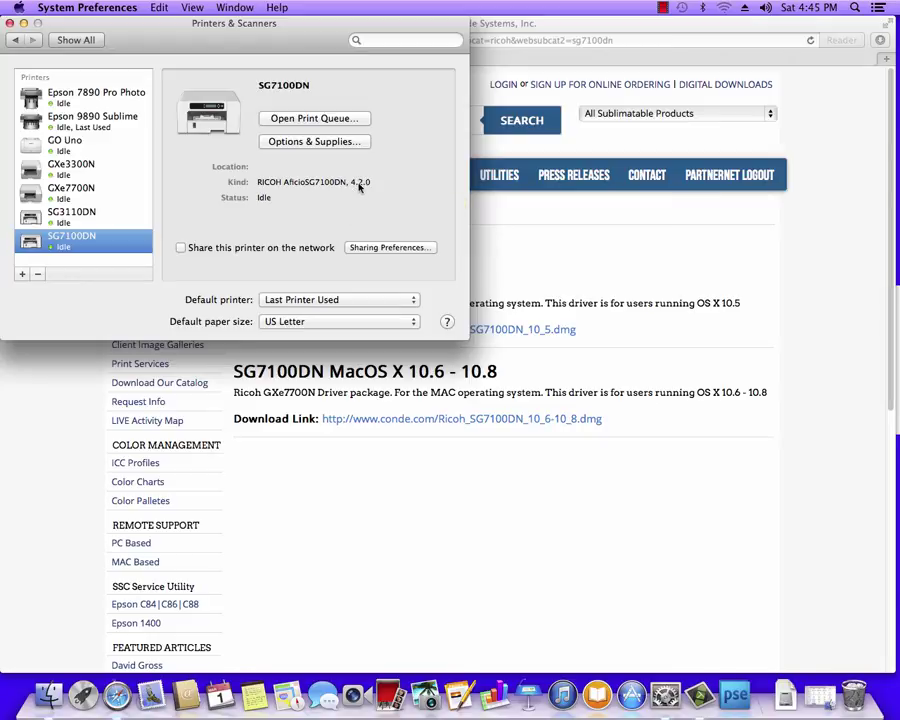
# Step: Confirm Bypass Tray Unit in the printer's Options, then close System Preferences
pyautogui.click(297, 143)
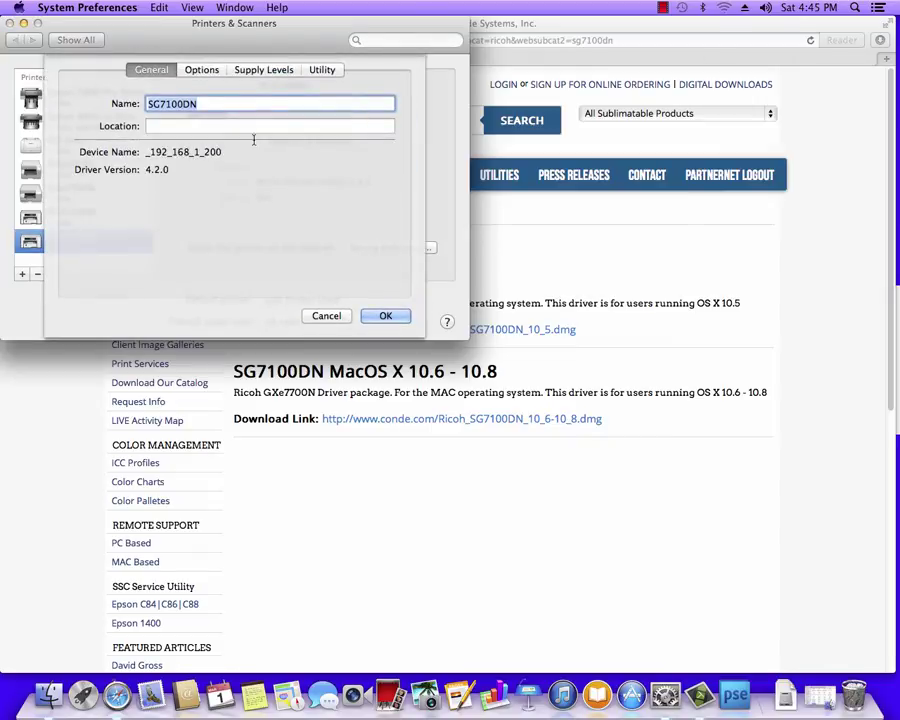
pyautogui.click(201, 71)
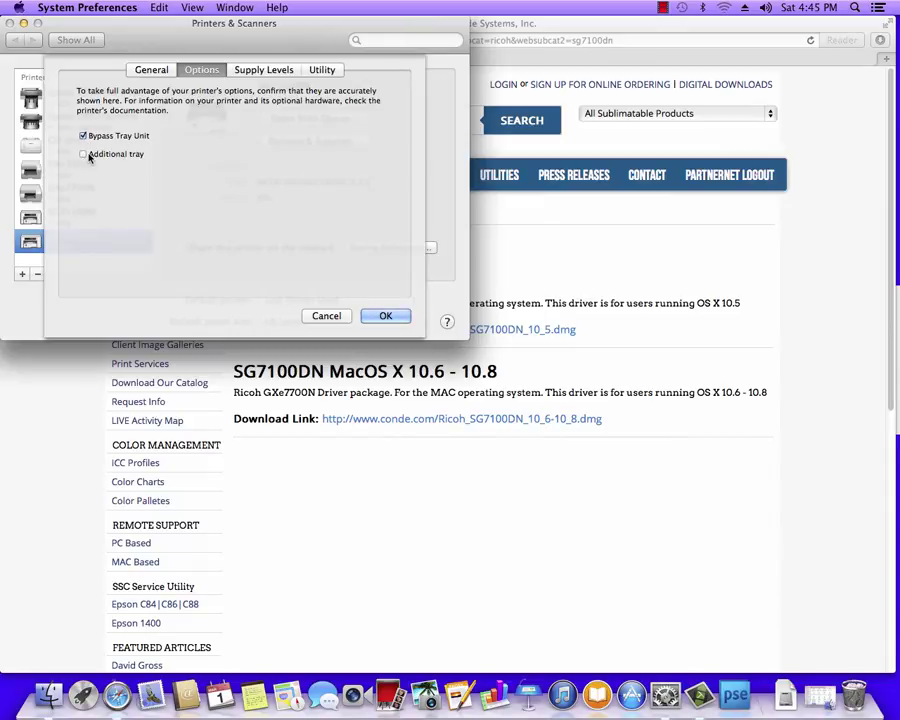
pyautogui.click(392, 316)
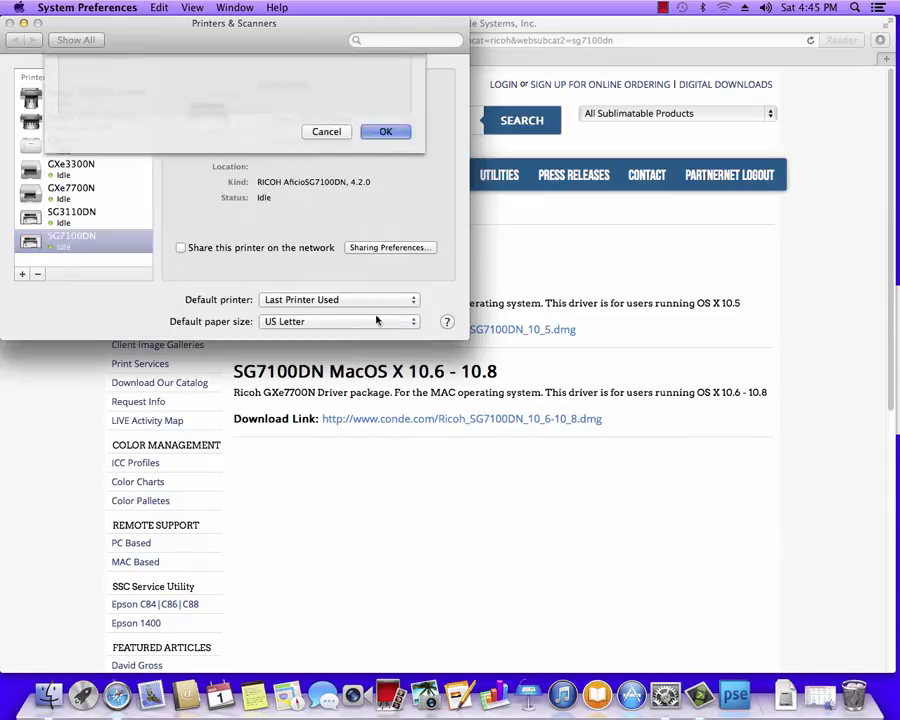
pyautogui.click(10, 23)
pyautogui.click(792, 306)
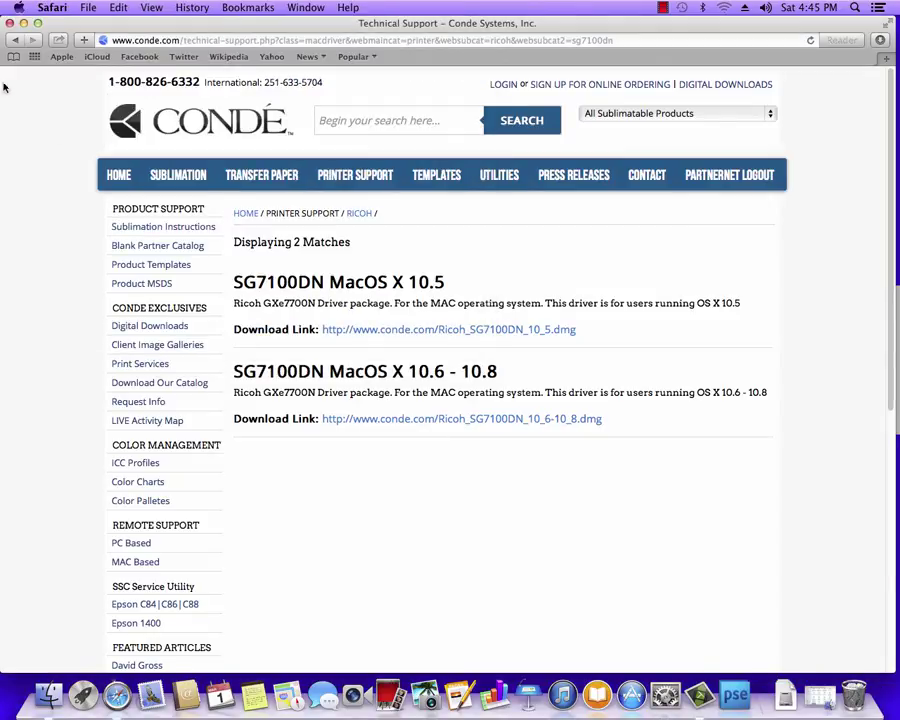
# Step: Minimize Safari and launch Photoshop Elements from the Dock
pyautogui.click(24, 26)
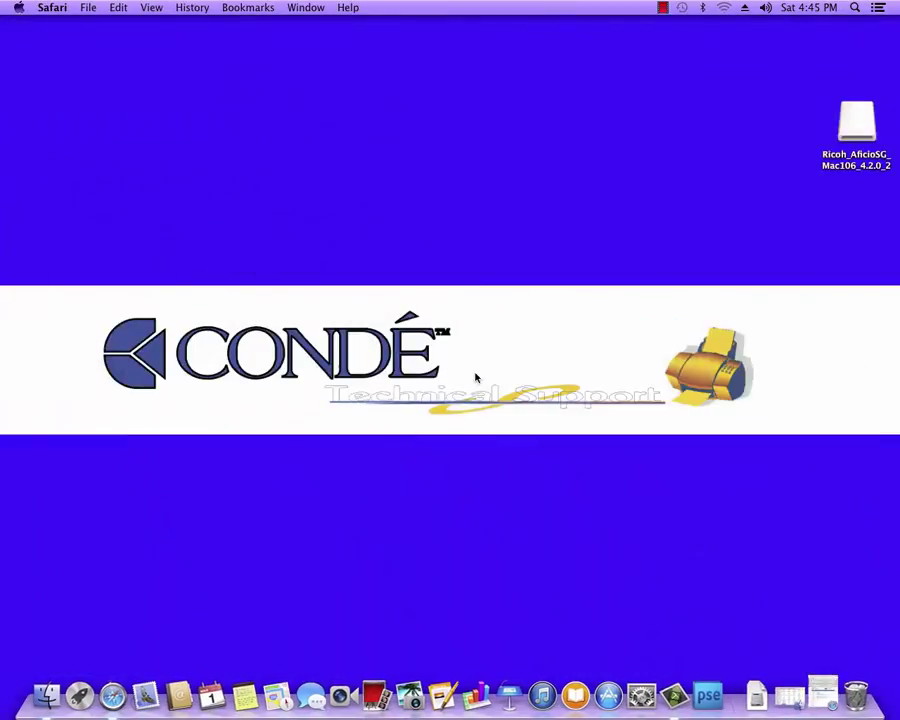
pyautogui.click(596, 563)
pyautogui.click(708, 697)
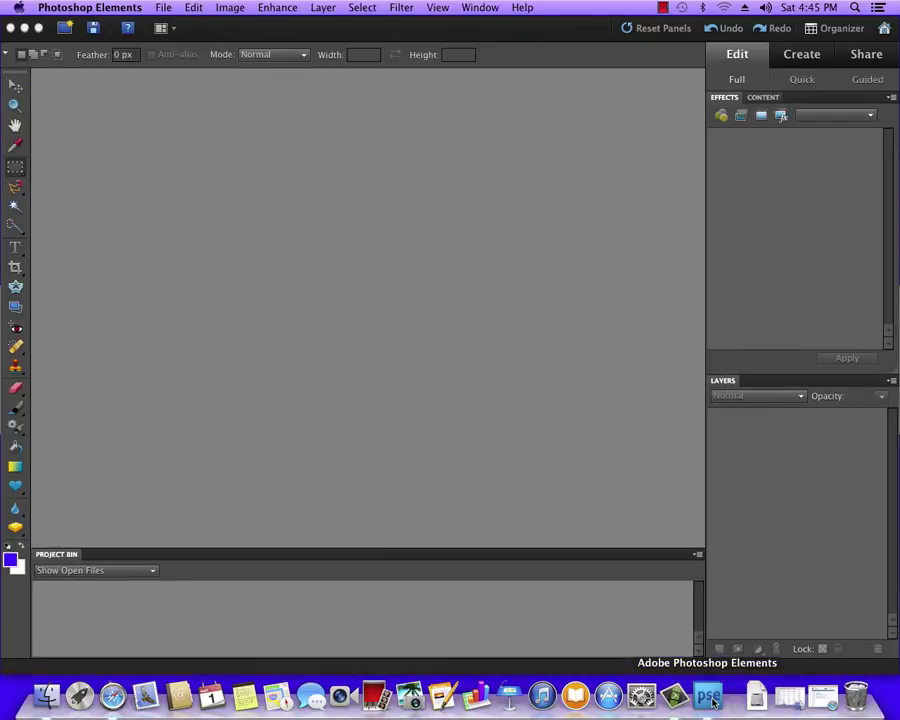
# Step: Create a new 1024x1024 blank file with File > New > Blank File
pyautogui.click(162, 12)
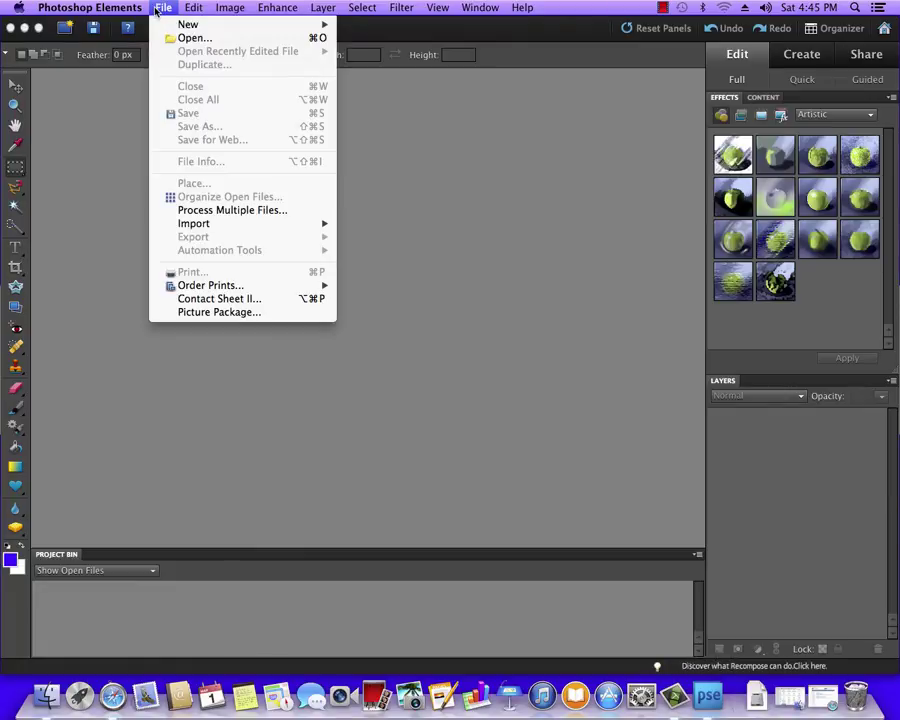
pyautogui.moveTo(200, 24)
pyautogui.click(380, 28)
pyautogui.click(598, 202)
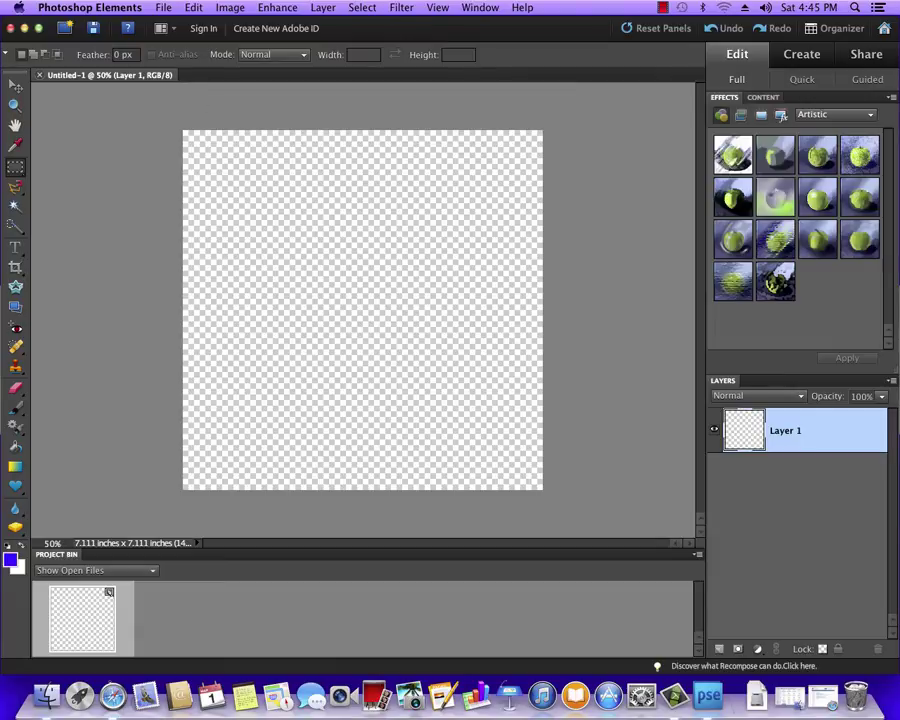
# Step: Review Edit > Color Settings and close it
pyautogui.click(190, 9)
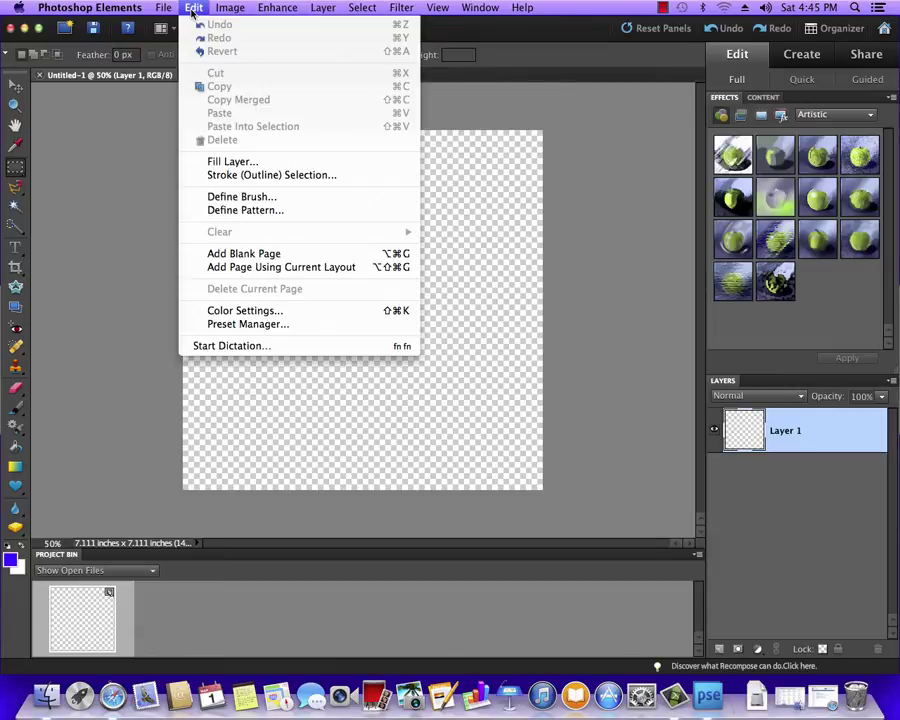
pyautogui.click(235, 310)
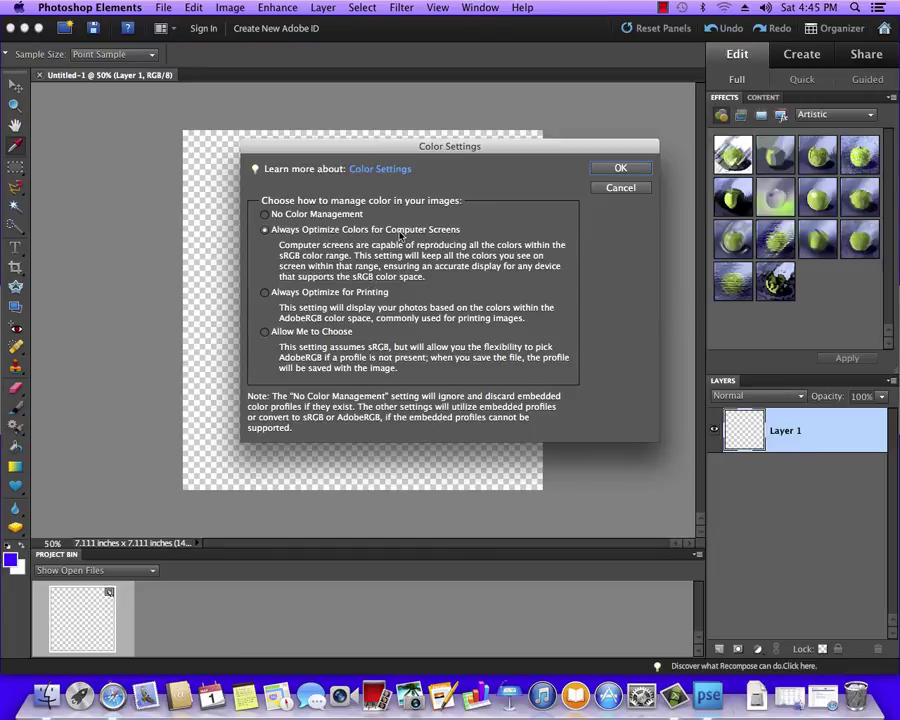
pyautogui.click(620, 170)
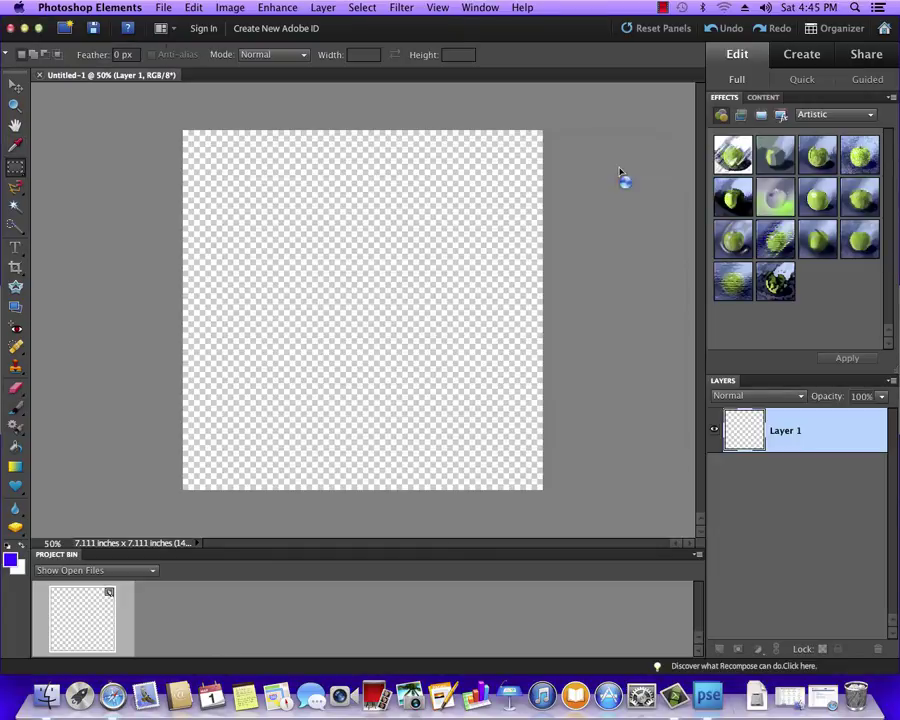
# Step: Open the Print dialog and confirm its More Options color management settings
pyautogui.click(161, 8)
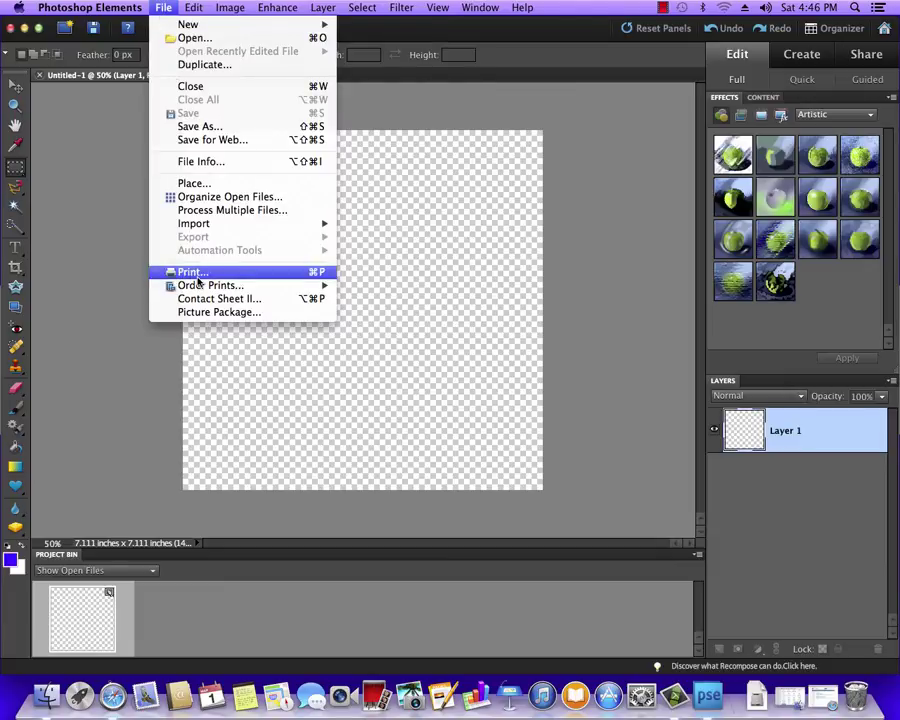
pyautogui.click(192, 272)
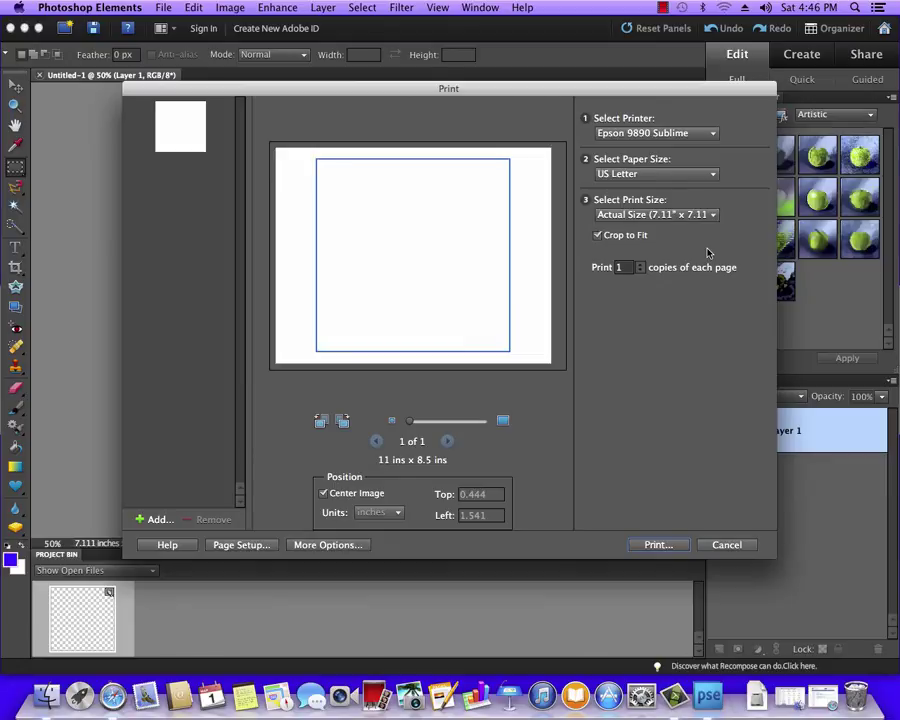
pyautogui.click(318, 545)
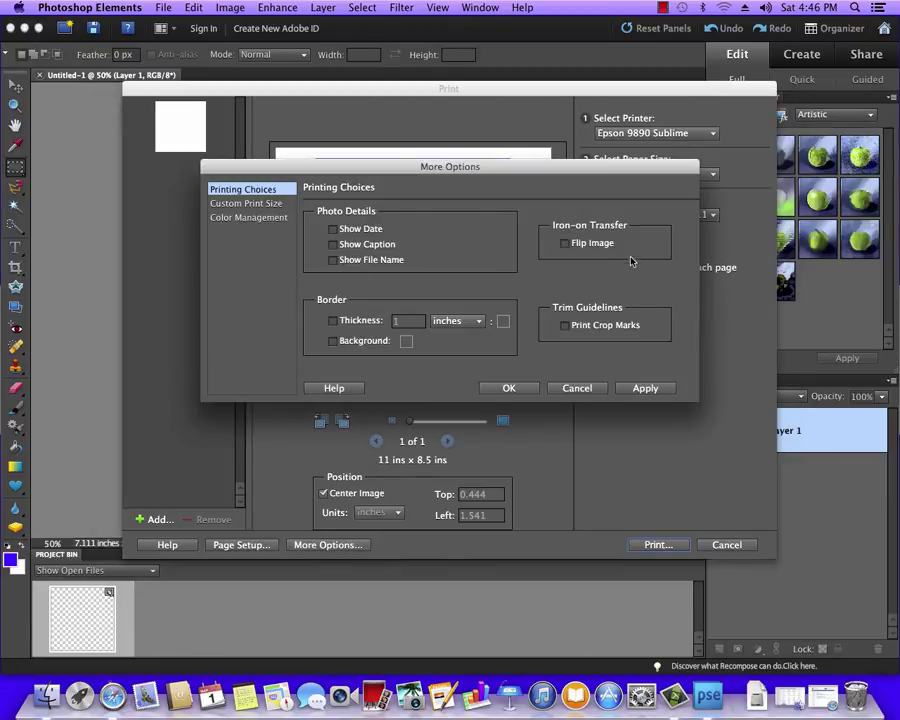
pyautogui.click(252, 218)
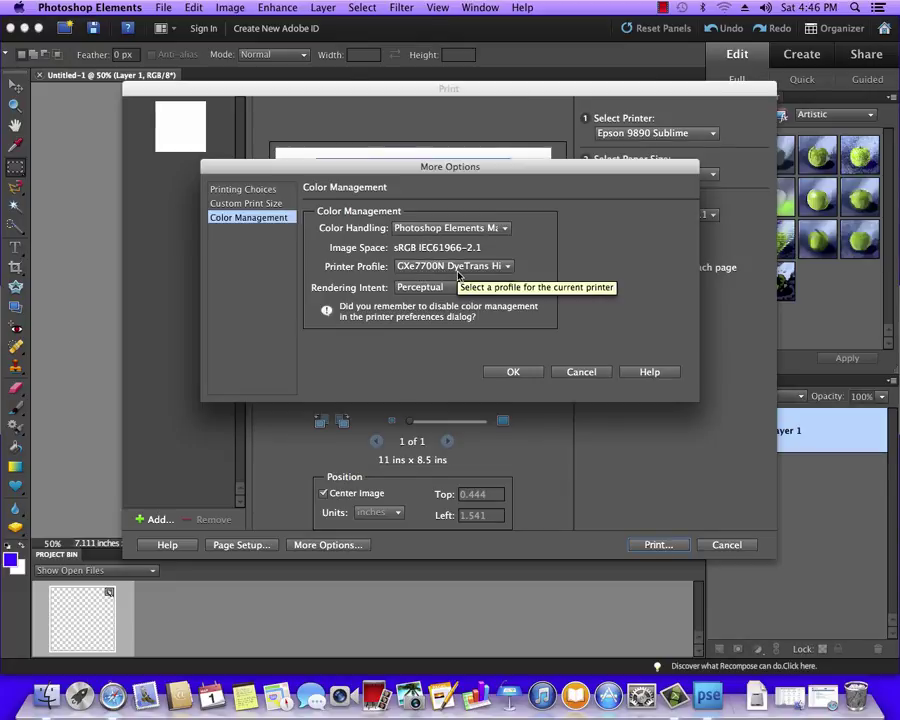
pyautogui.click(515, 373)
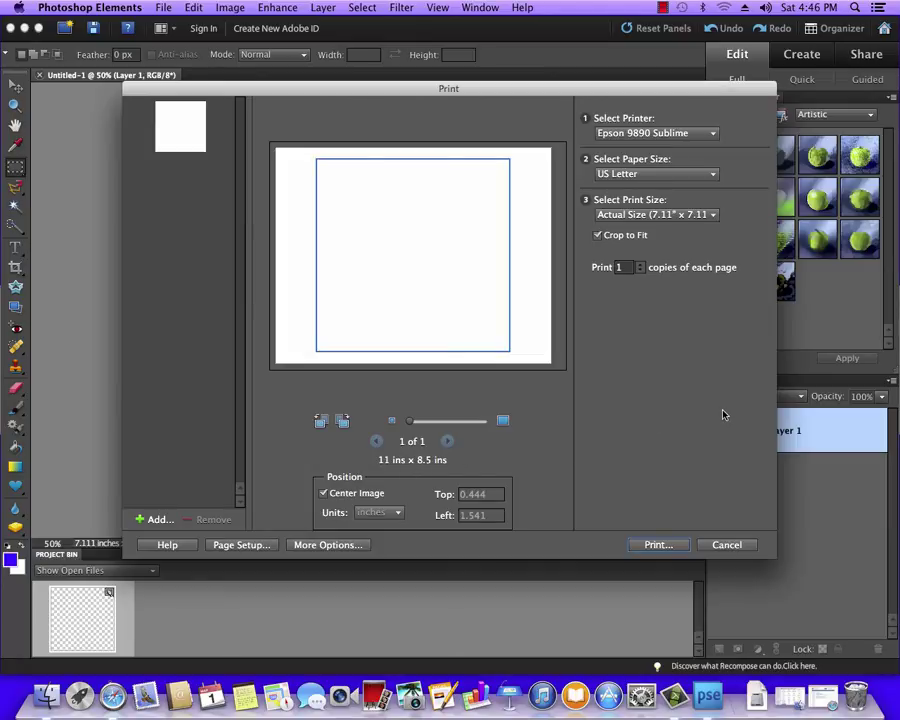
# Step: Start printing past the warning and choose the SG7100DN printer
pyautogui.click(662, 544)
pyautogui.click(470, 373)
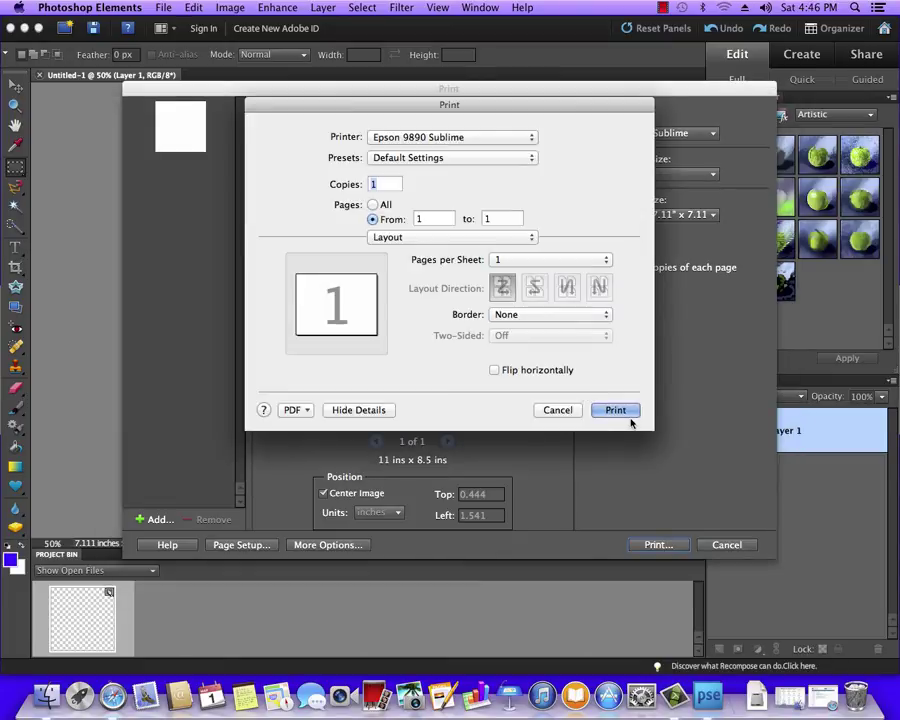
pyautogui.click(530, 141)
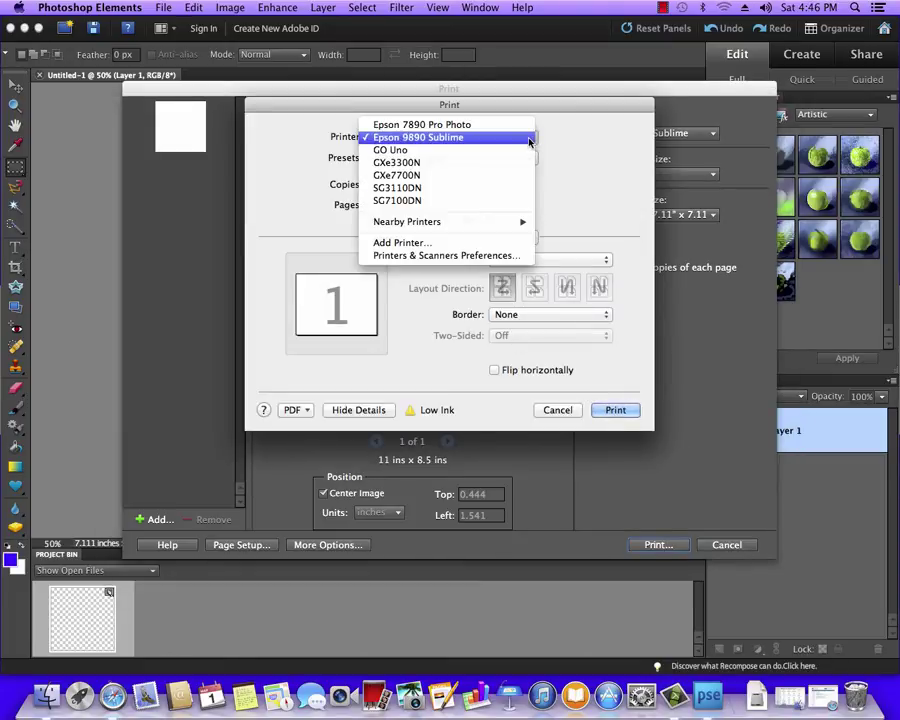
pyautogui.click(418, 203)
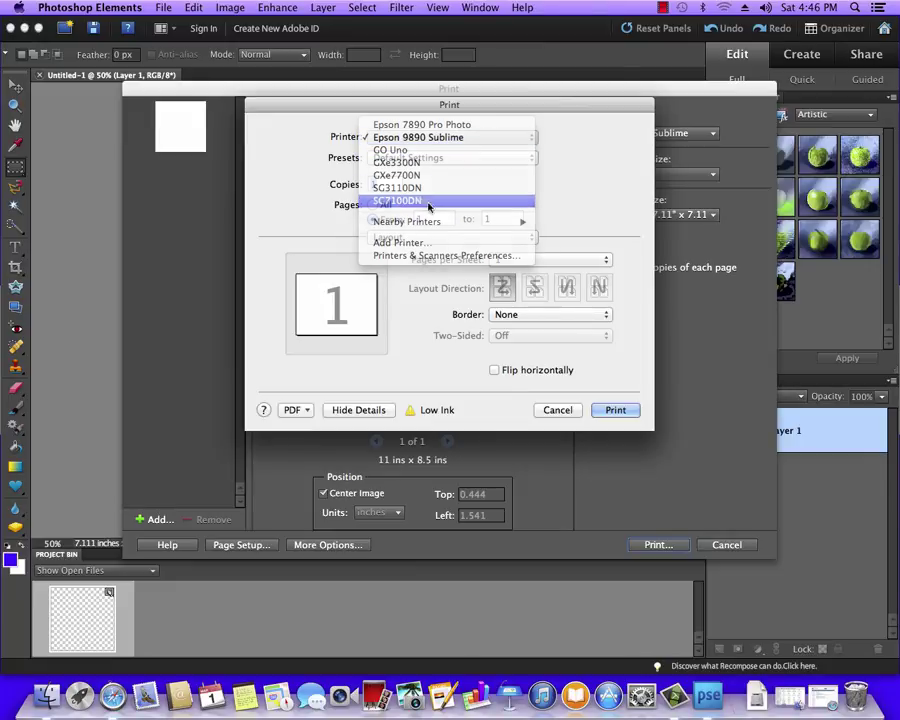
# Step: In Setup, set Print Mode to Inkjet plain paper-Standard and Dithering to Use error diffusion
pyautogui.click(530, 240)
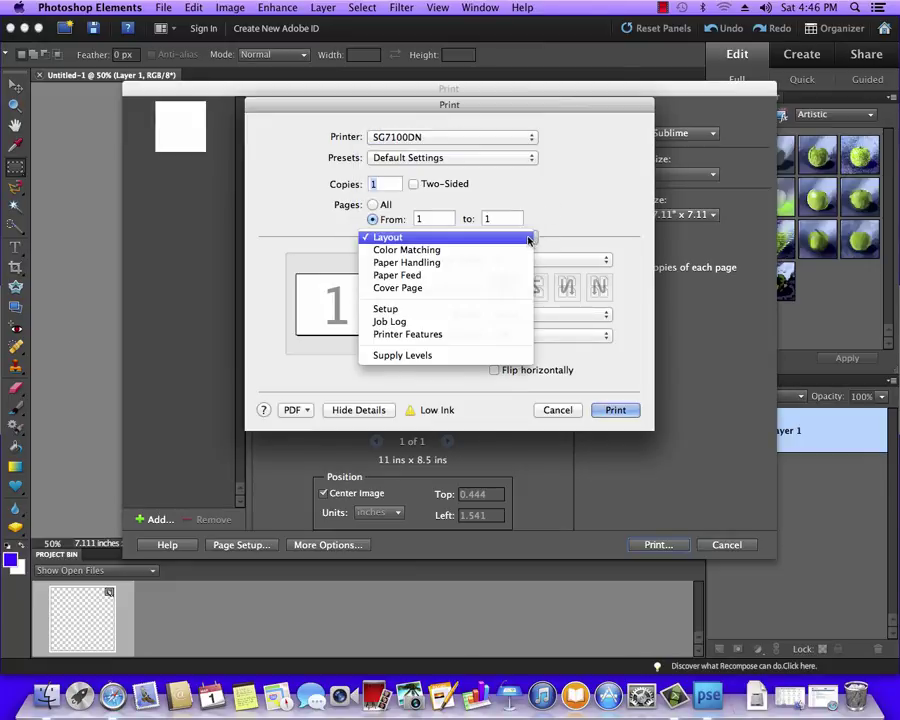
pyautogui.click(412, 310)
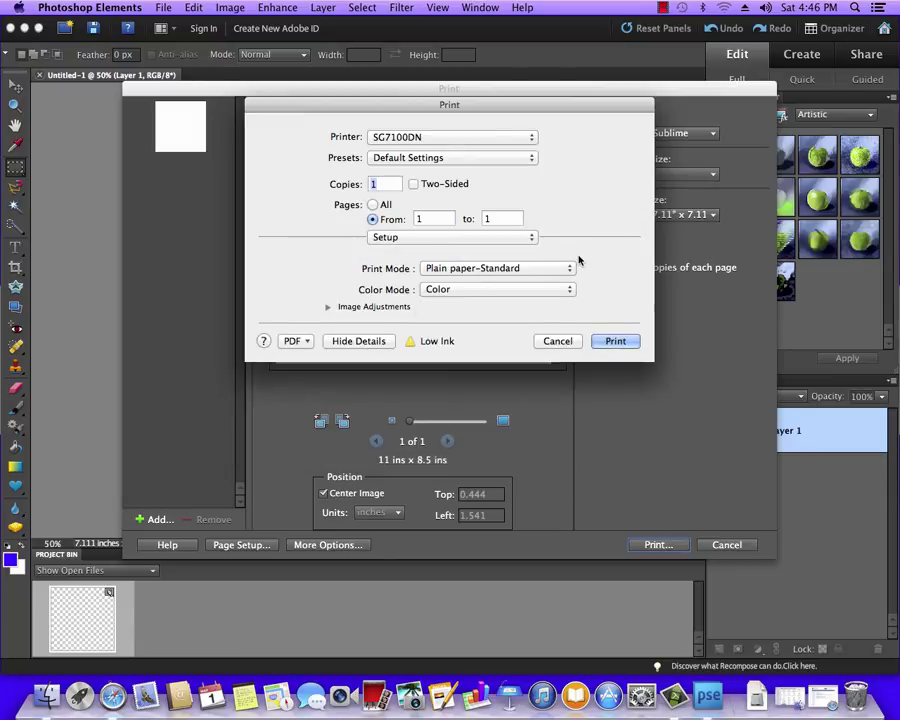
pyautogui.click(571, 271)
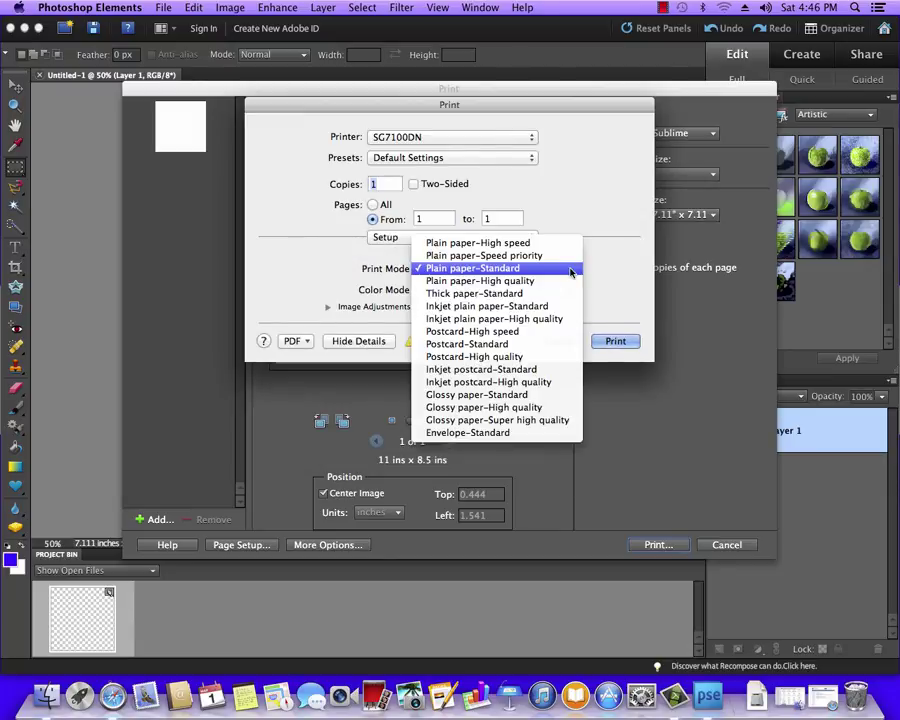
pyautogui.click(452, 306)
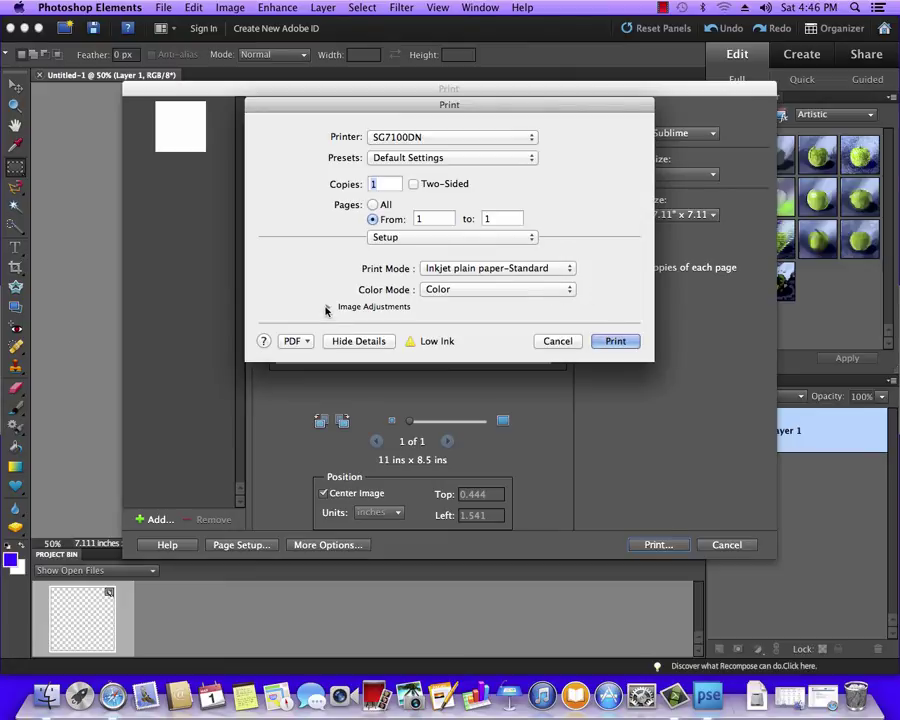
pyautogui.click(327, 308)
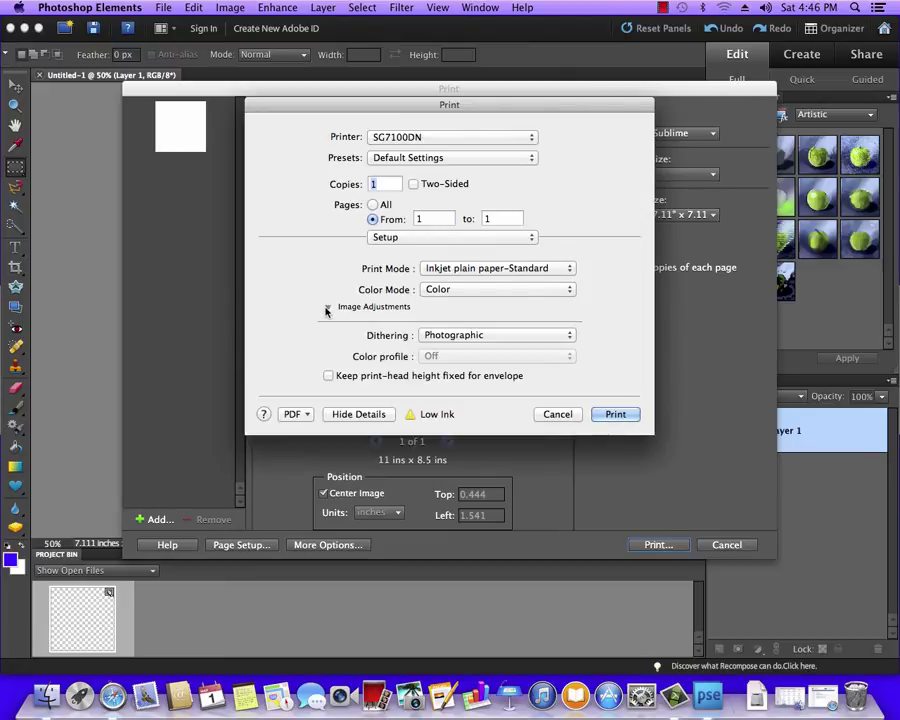
pyautogui.click(569, 340)
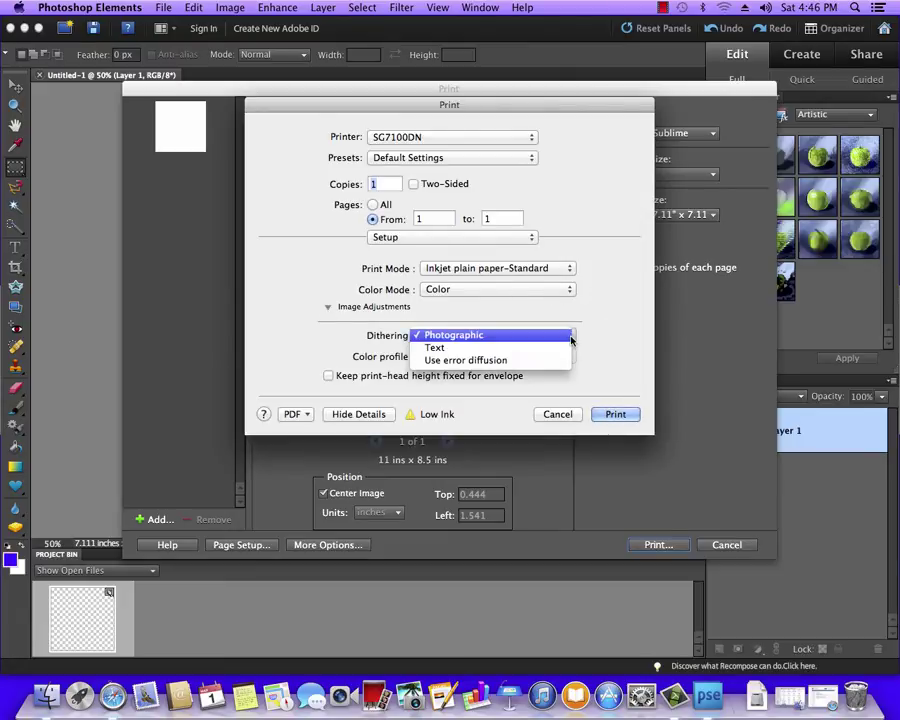
pyautogui.click(489, 361)
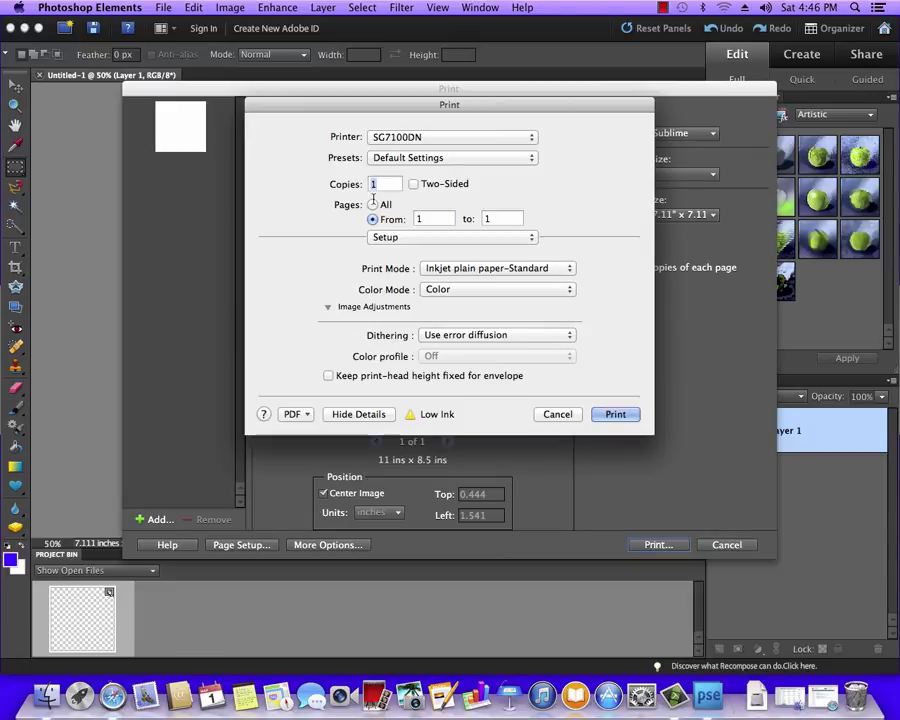
# Step: Set the paper feed to Auto Tray Select and flip the print horizontally
pyautogui.click(532, 158)
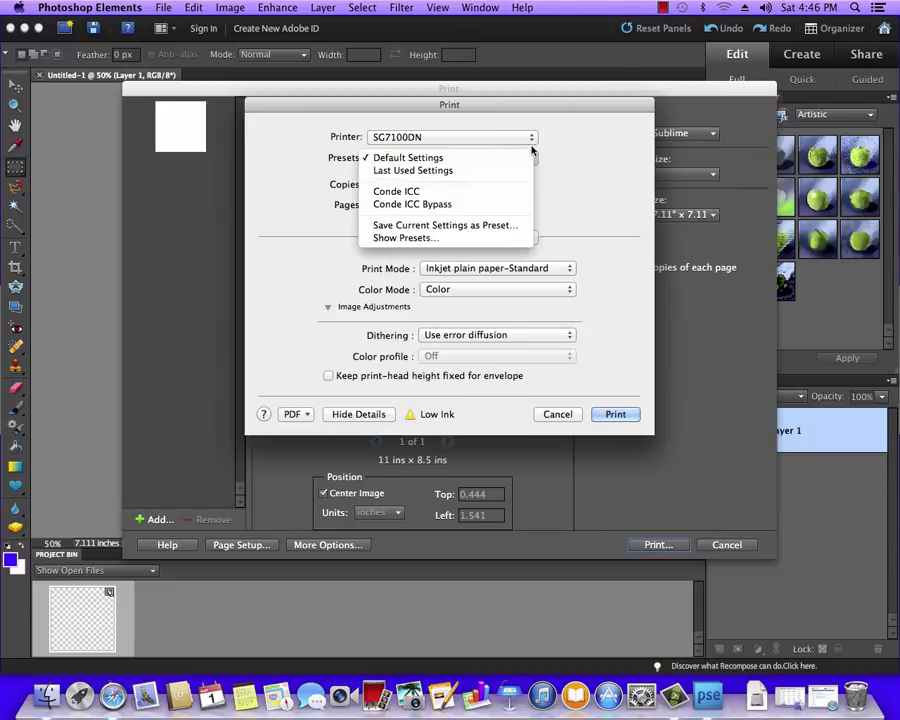
pyautogui.click(531, 140)
pyautogui.click(532, 239)
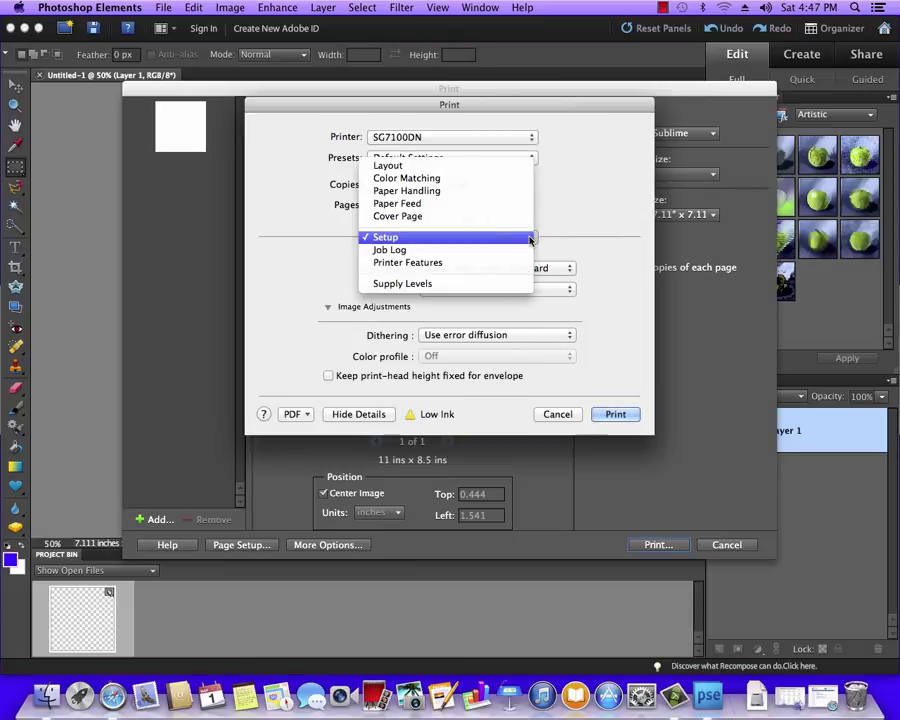
pyautogui.click(402, 203)
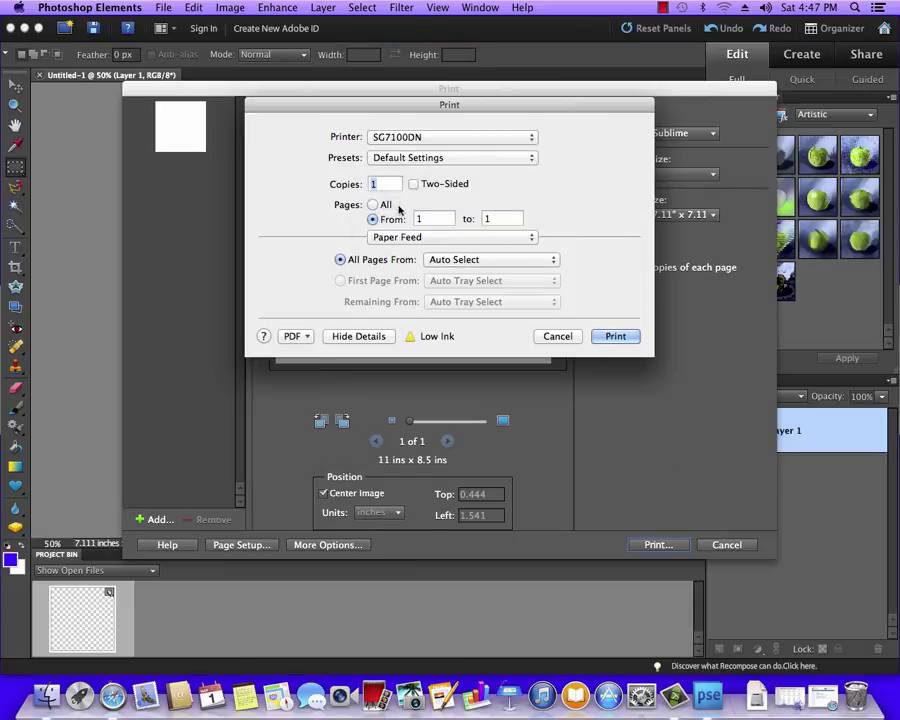
pyautogui.click(550, 261)
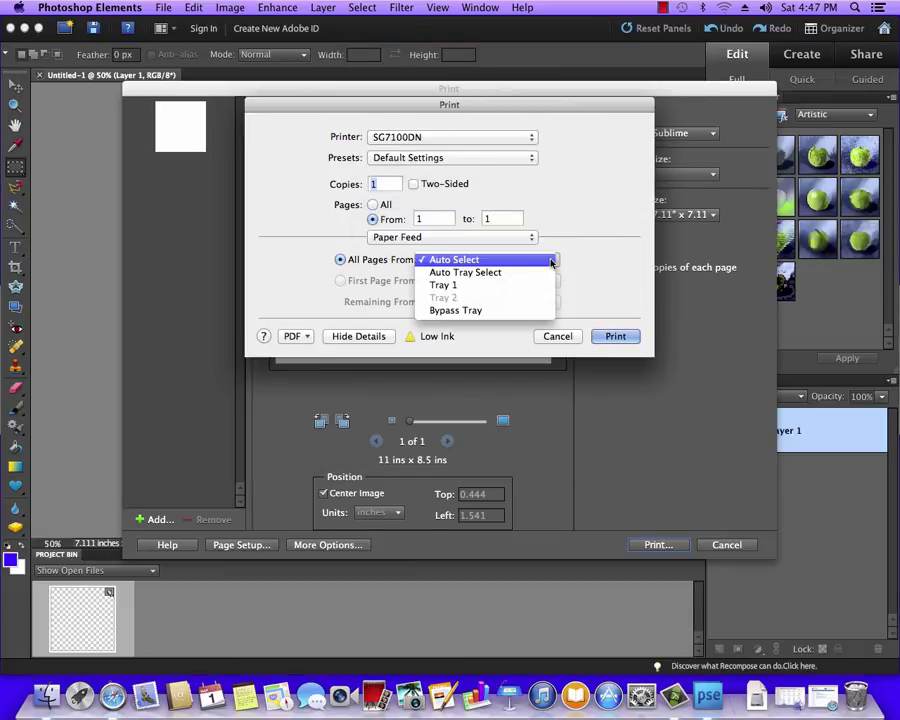
pyautogui.click(540, 272)
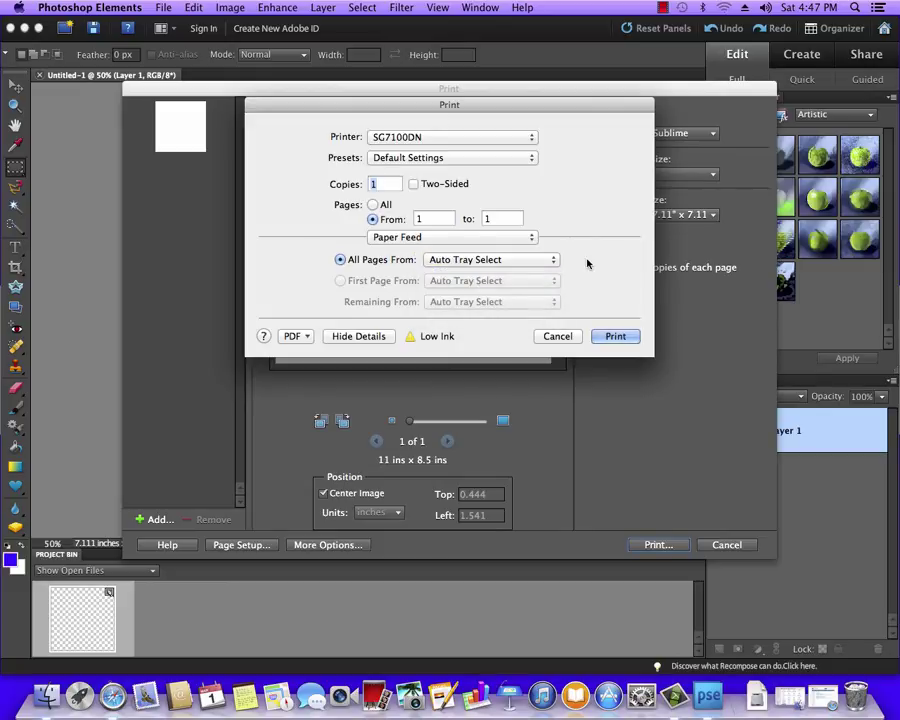
pyautogui.click(507, 237)
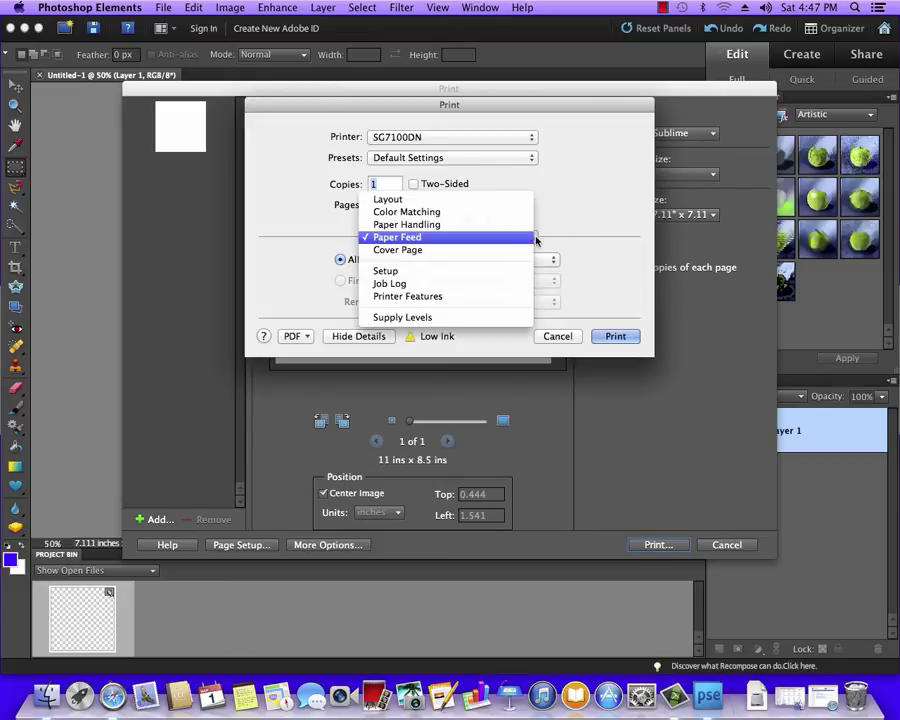
pyautogui.click(404, 201)
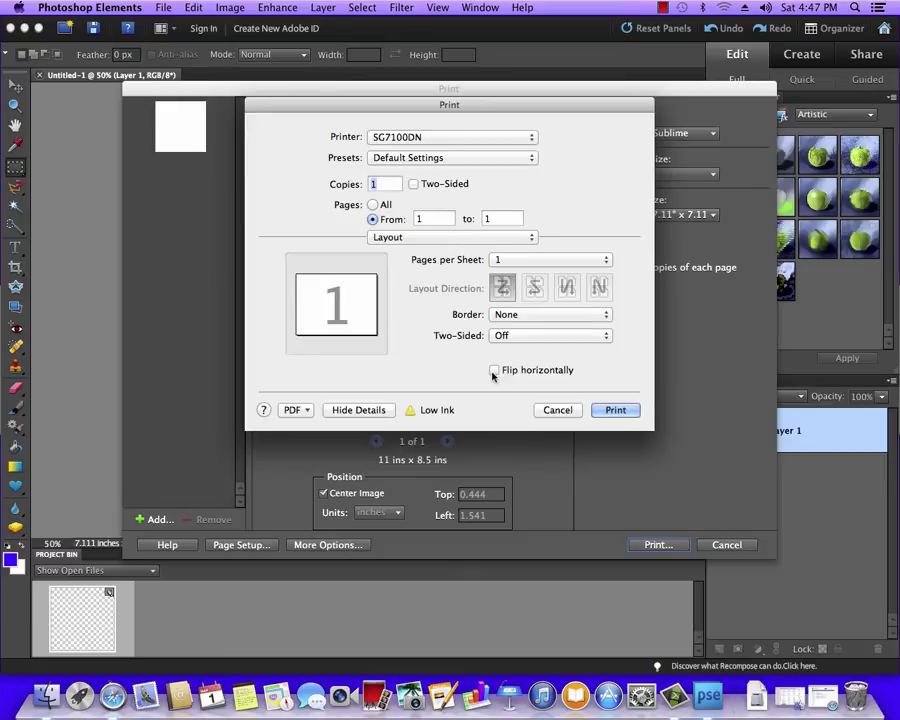
pyautogui.click(494, 370)
# Step: Save these settings as the preset 'Conde ICC', replacing the existing one
pyautogui.click(531, 159)
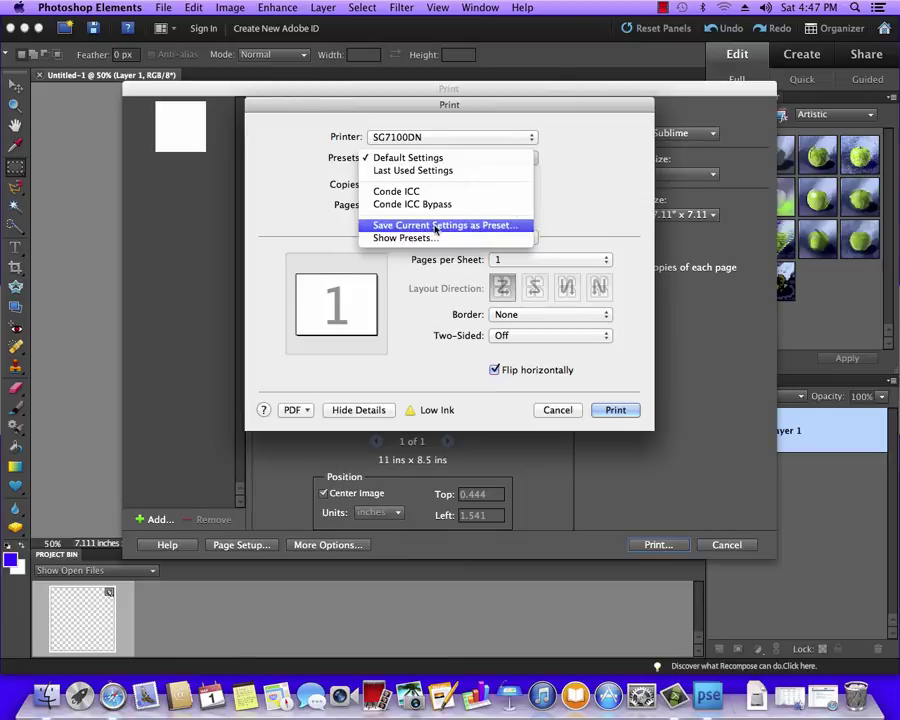
pyautogui.click(434, 226)
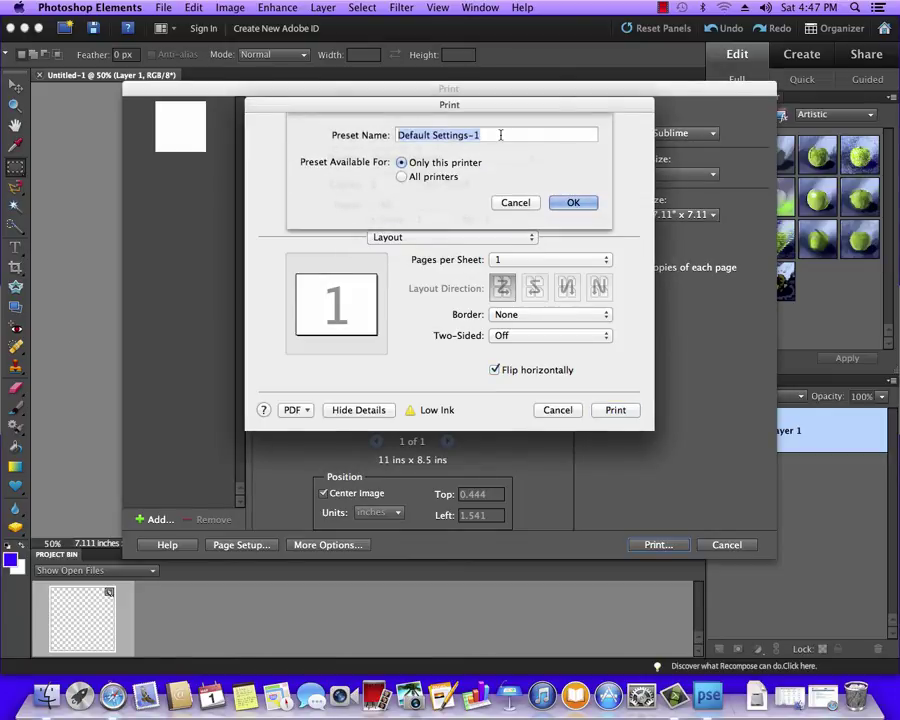
pyautogui.write('Conde ICC')
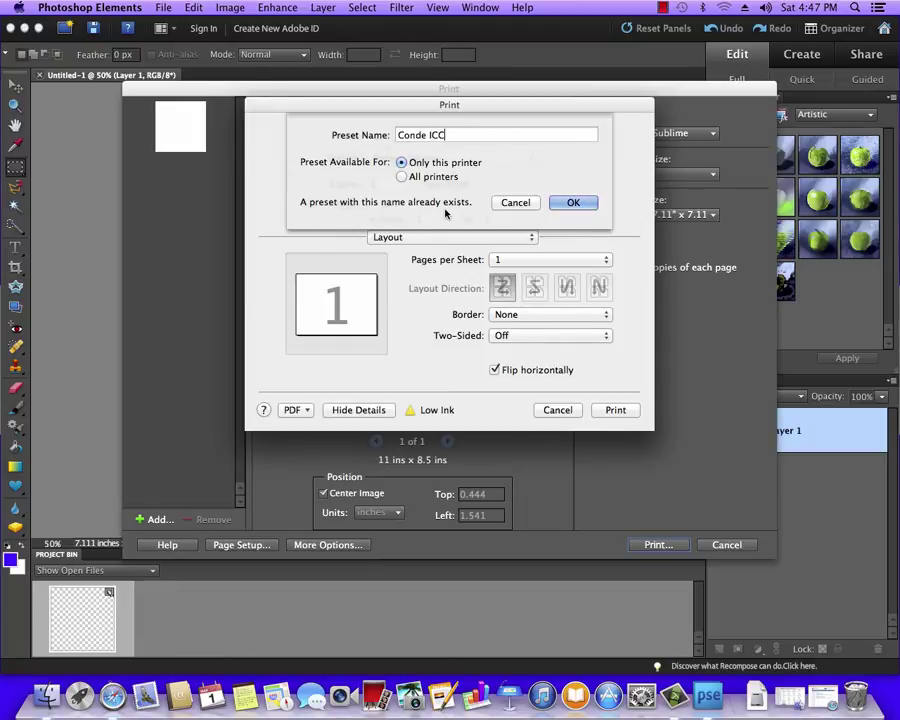
pyautogui.click(578, 207)
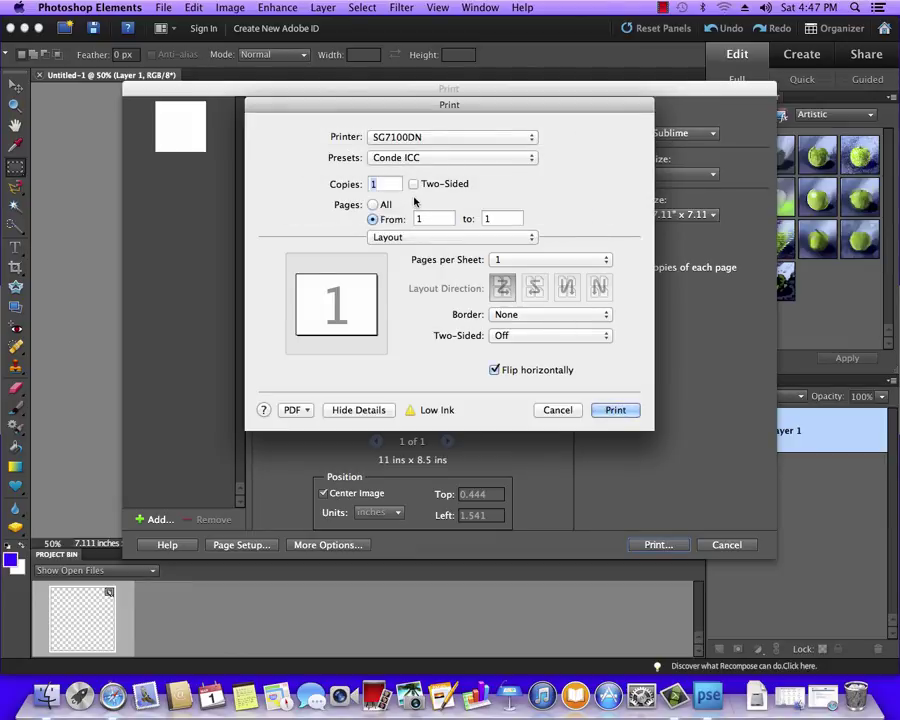
# Step: Set the paper feed to take all pages from the Bypass Tray
pyautogui.click(533, 239)
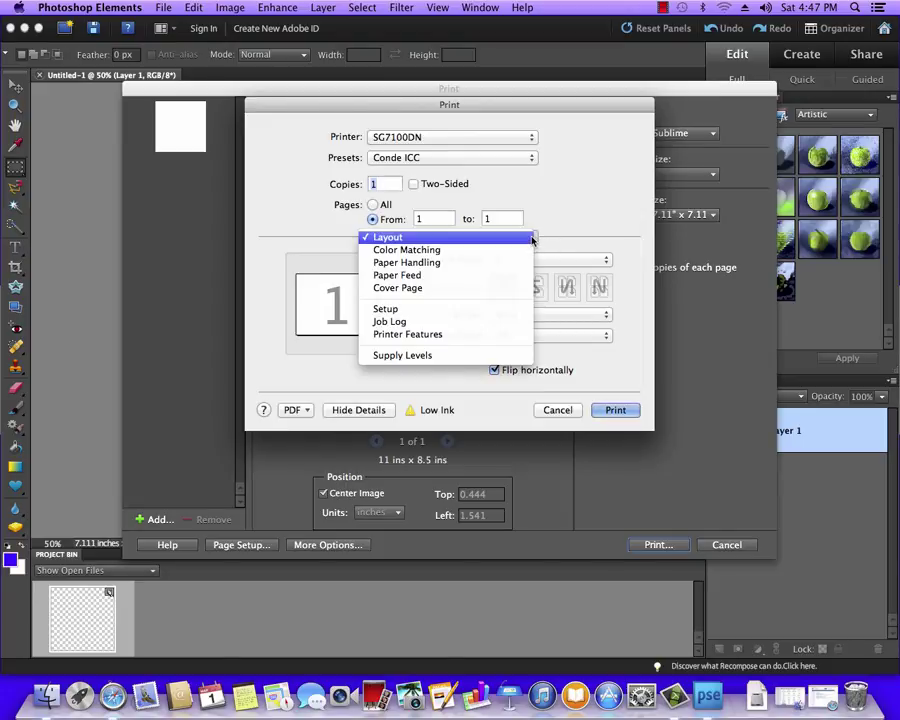
pyautogui.click(420, 283)
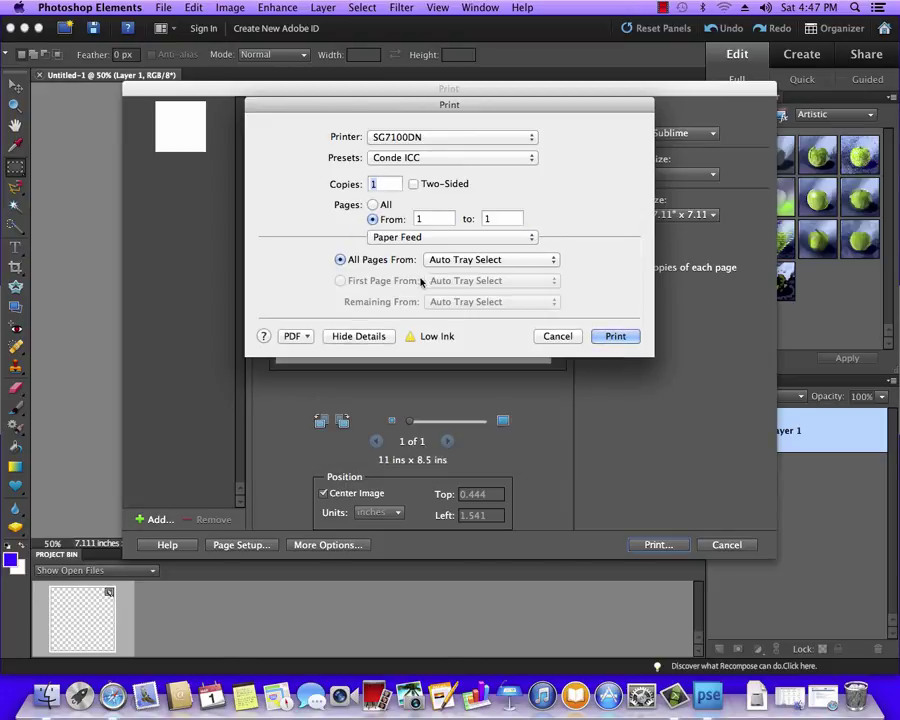
pyautogui.click(555, 263)
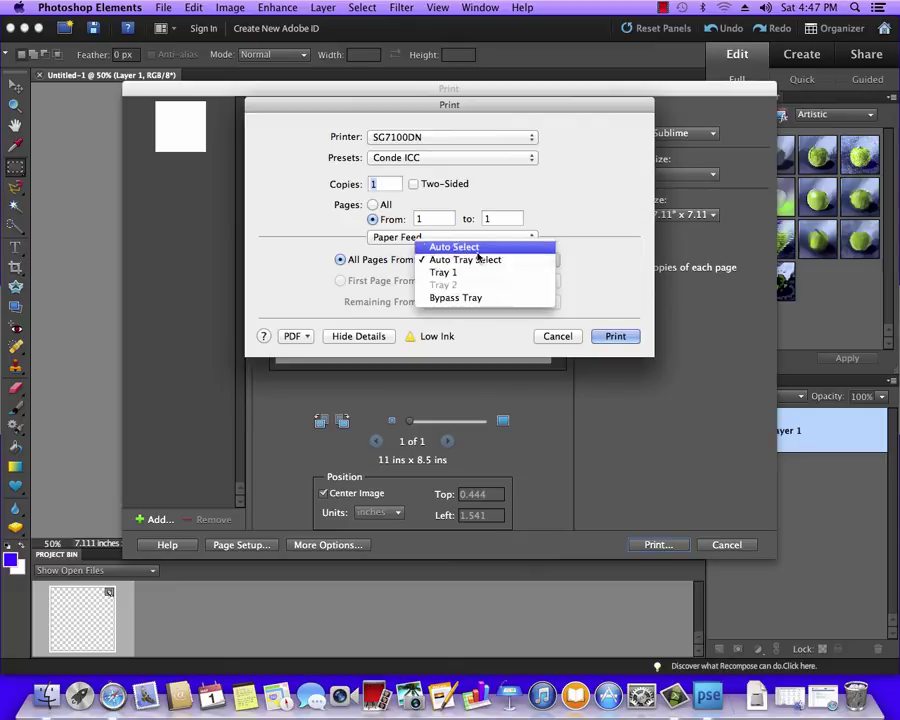
pyautogui.click(470, 297)
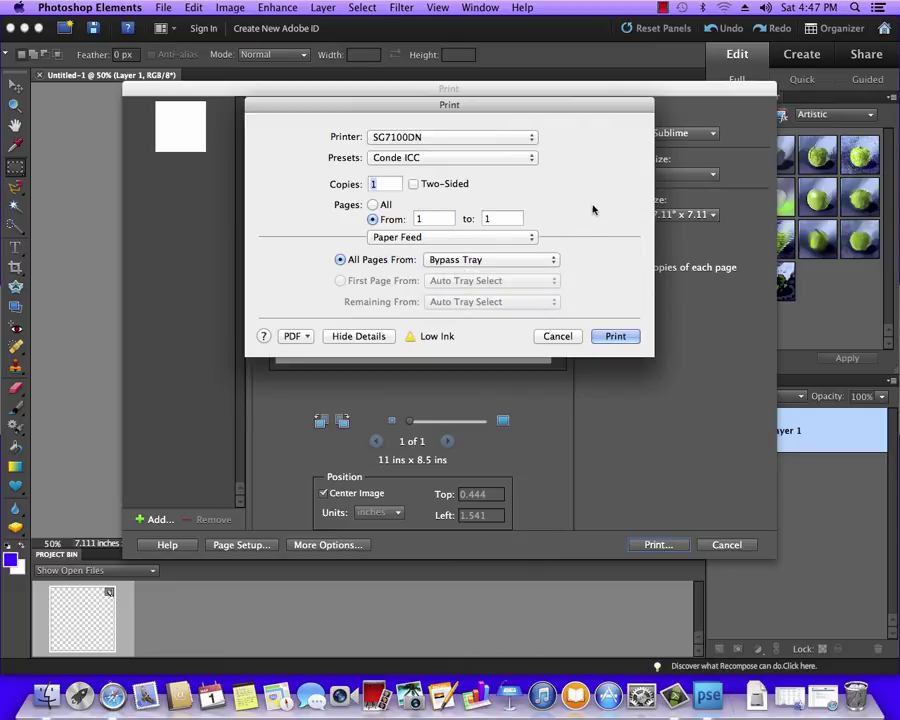
# Step: Save the current settings as a new preset named 'Conde ICC Bypass'
pyautogui.click(531, 160)
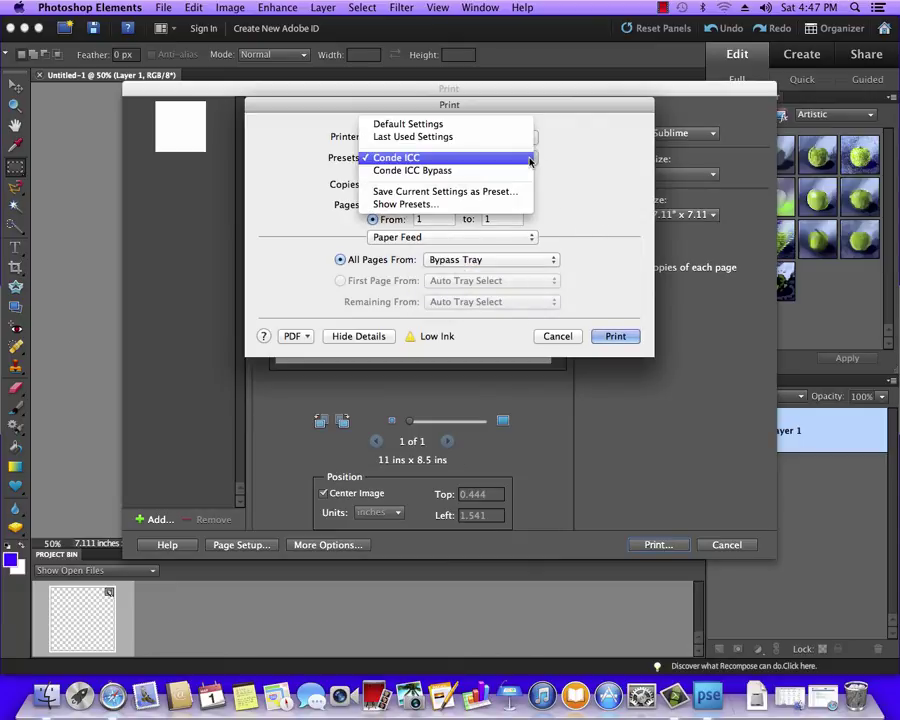
pyautogui.click(410, 192)
pyautogui.click(483, 133)
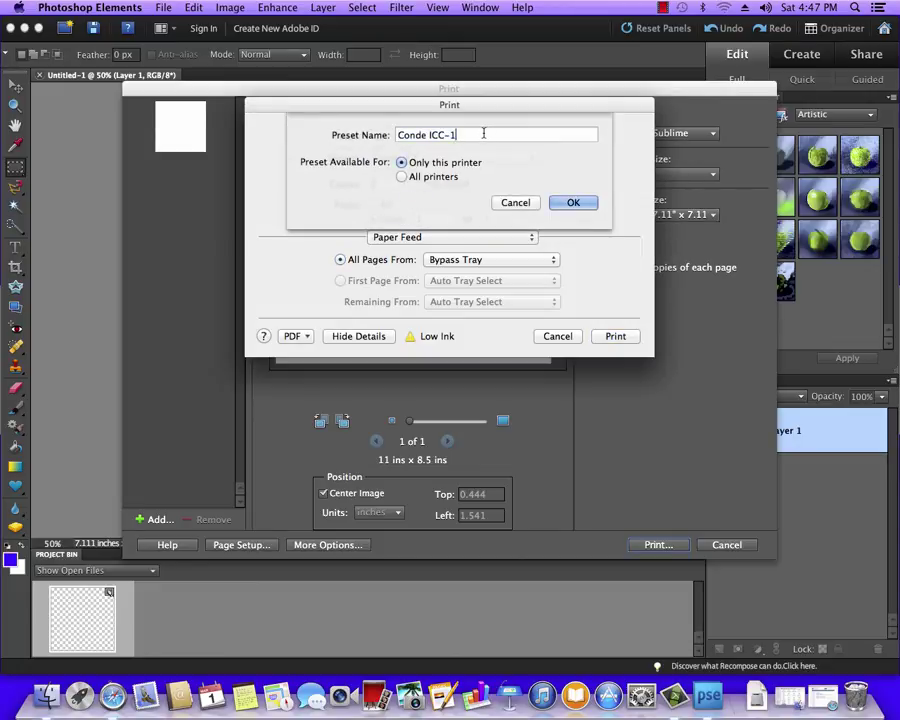
pyautogui.press('BackSpace')
pyautogui.press('BackSpace')
pyautogui.write('Bypass')
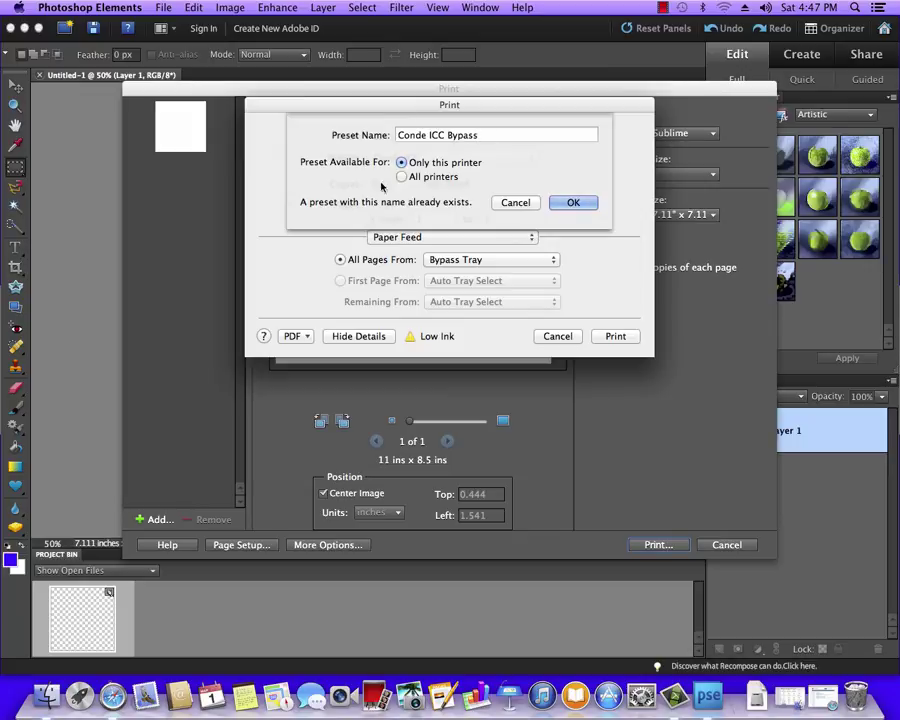
pyautogui.click(572, 202)
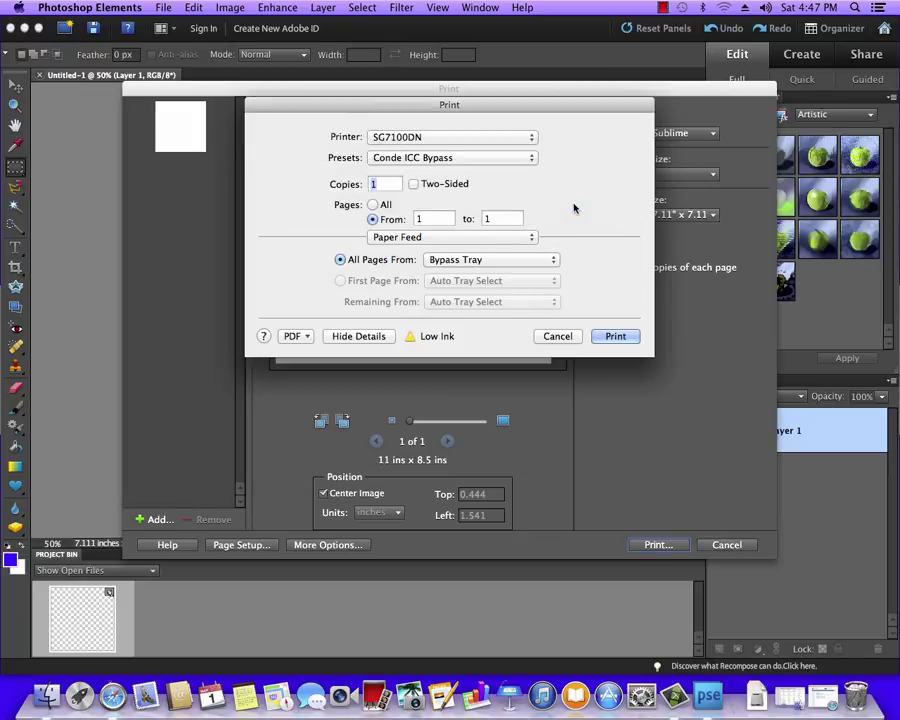
# Step: Load 'Conde ICC' then 'Conde ICC Bypass' to verify the tray changes, then cancel printing
pyautogui.click(531, 158)
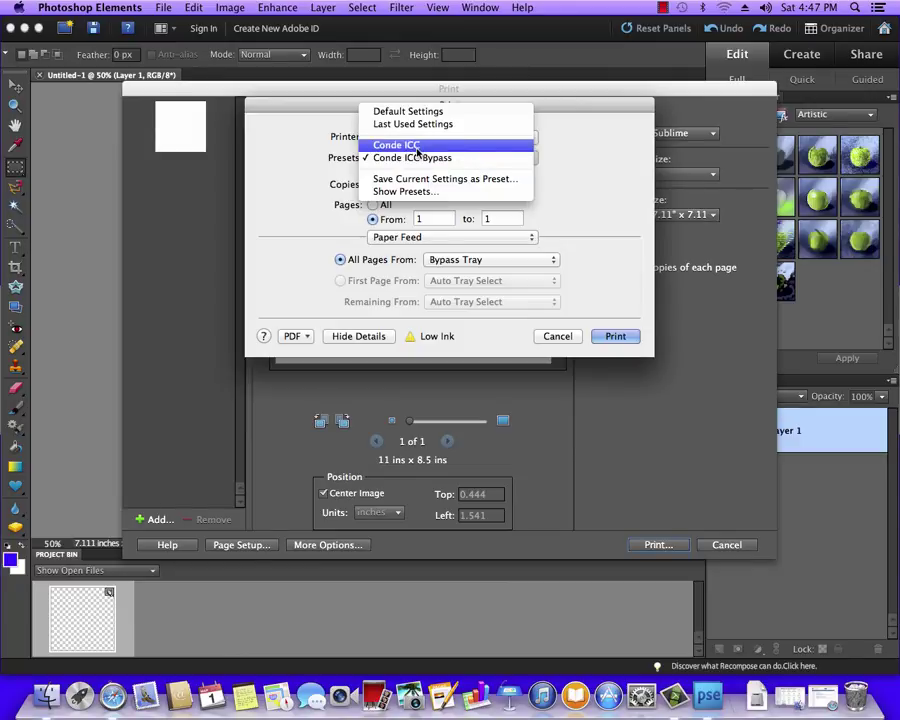
pyautogui.click(434, 145)
pyautogui.click(531, 158)
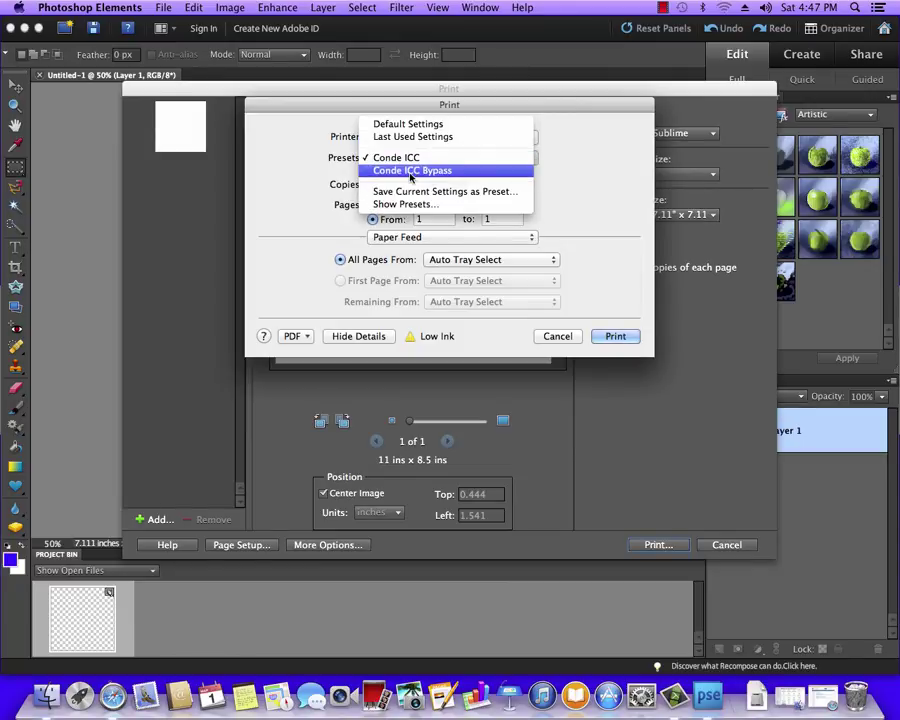
pyautogui.click(410, 172)
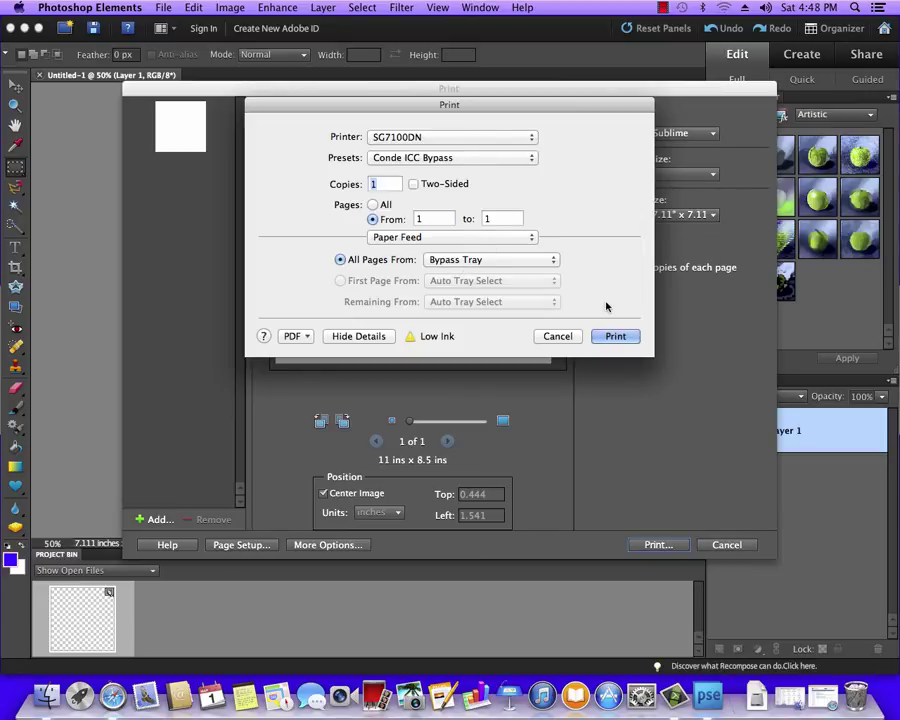
pyautogui.click(557, 338)
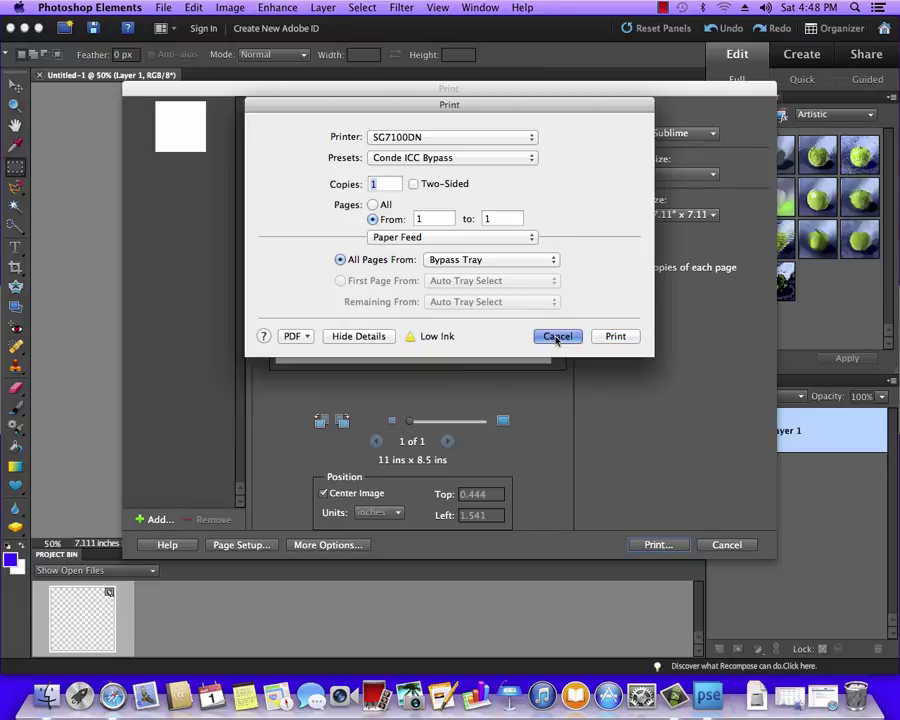